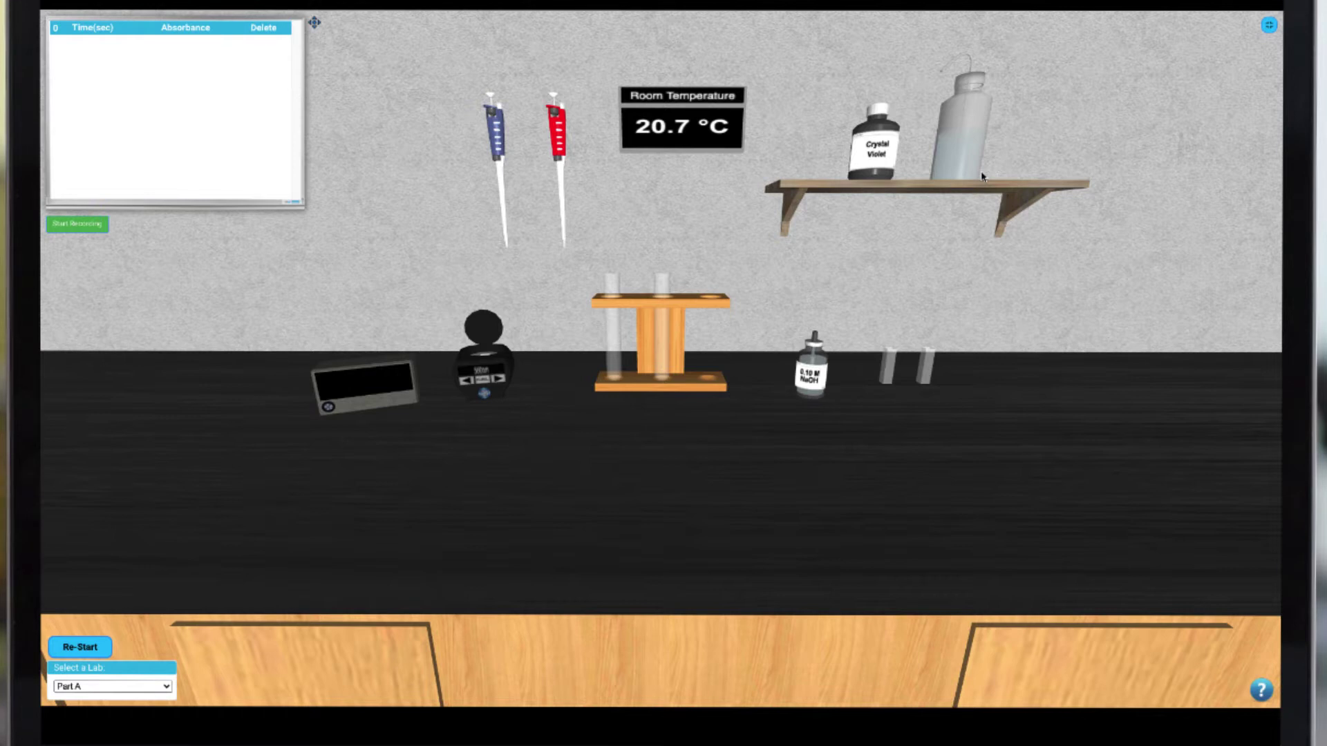
# Fill a cuvette with water and use it as the blank to calibrate the spectrophotometer
pyautogui.click(964, 164)
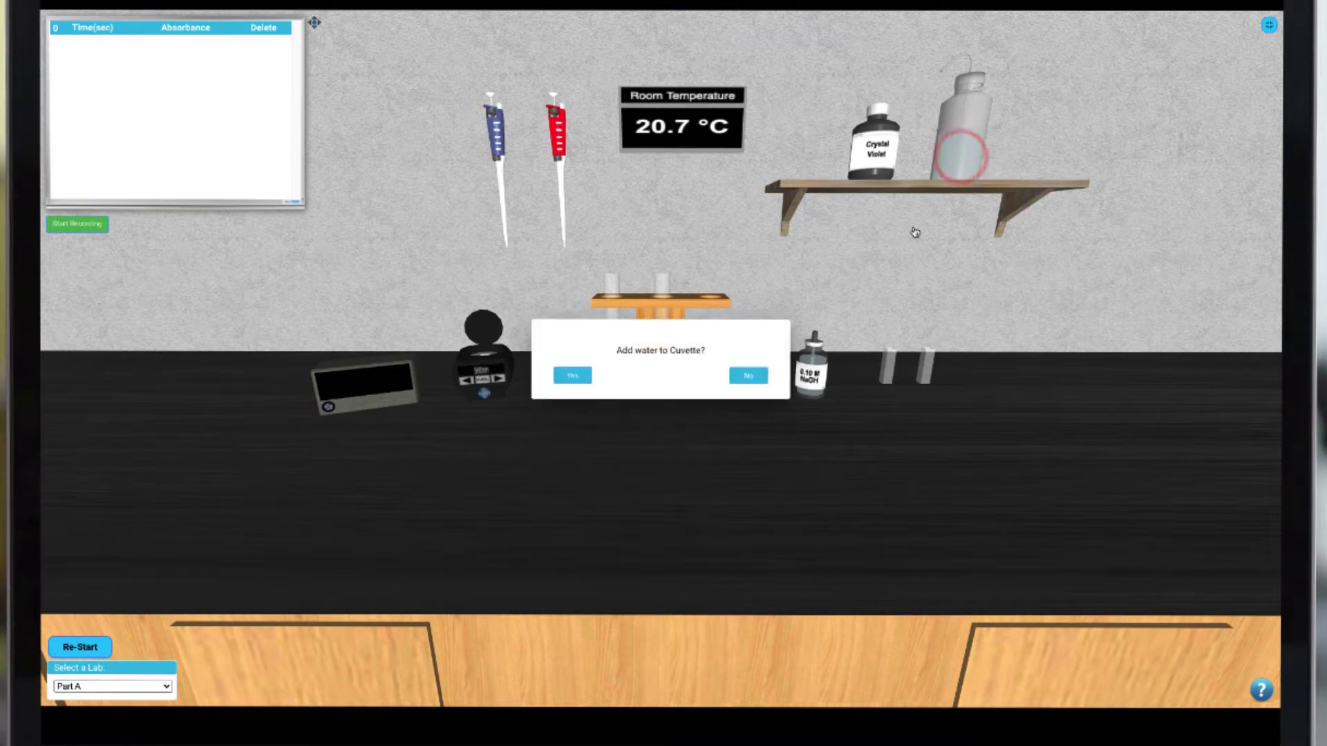
pyautogui.click(586, 378)
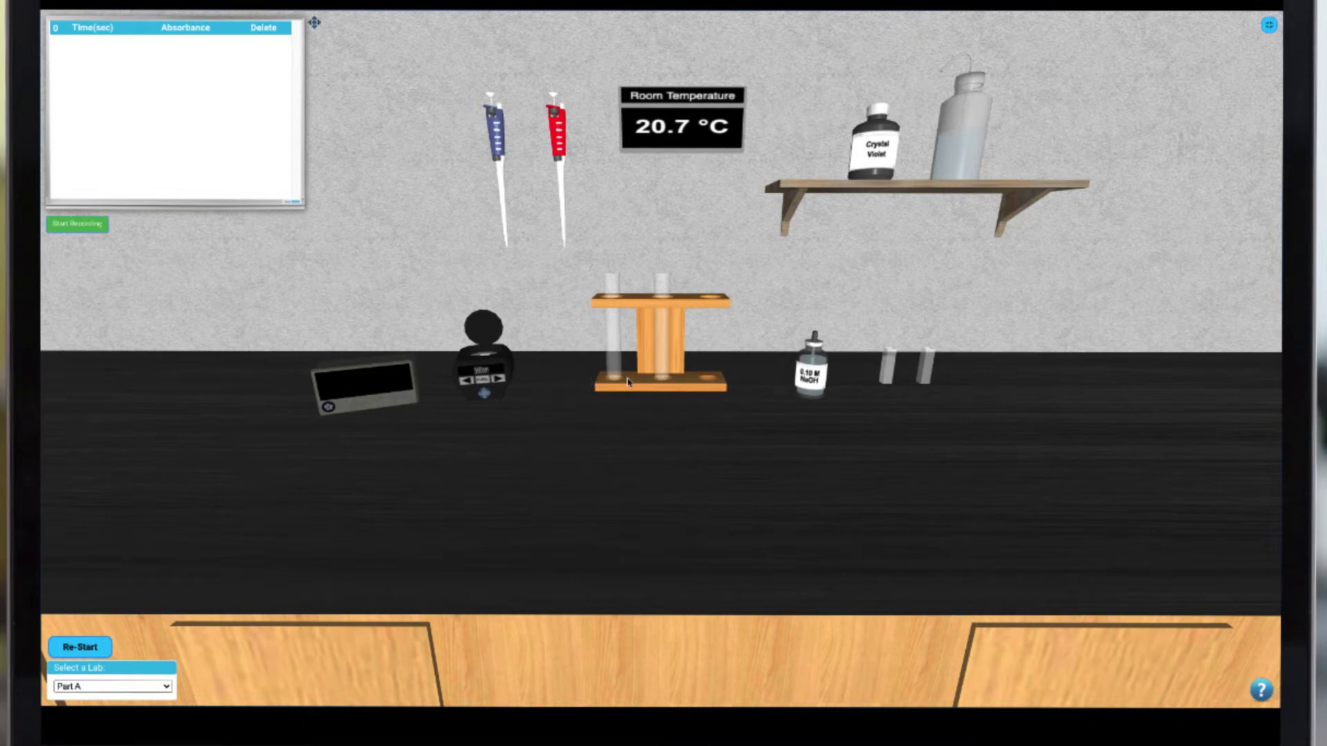
pyautogui.click(889, 370)
pyautogui.click(489, 330)
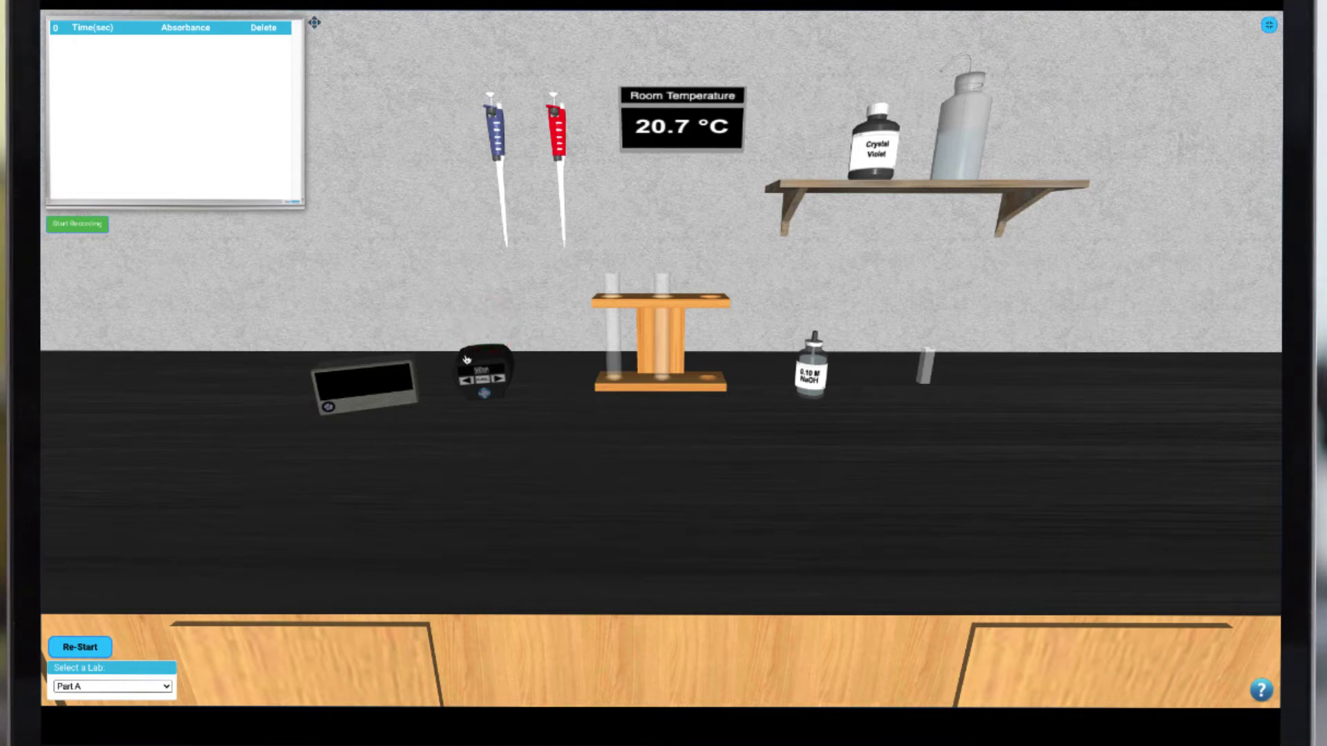
pyautogui.click(482, 386)
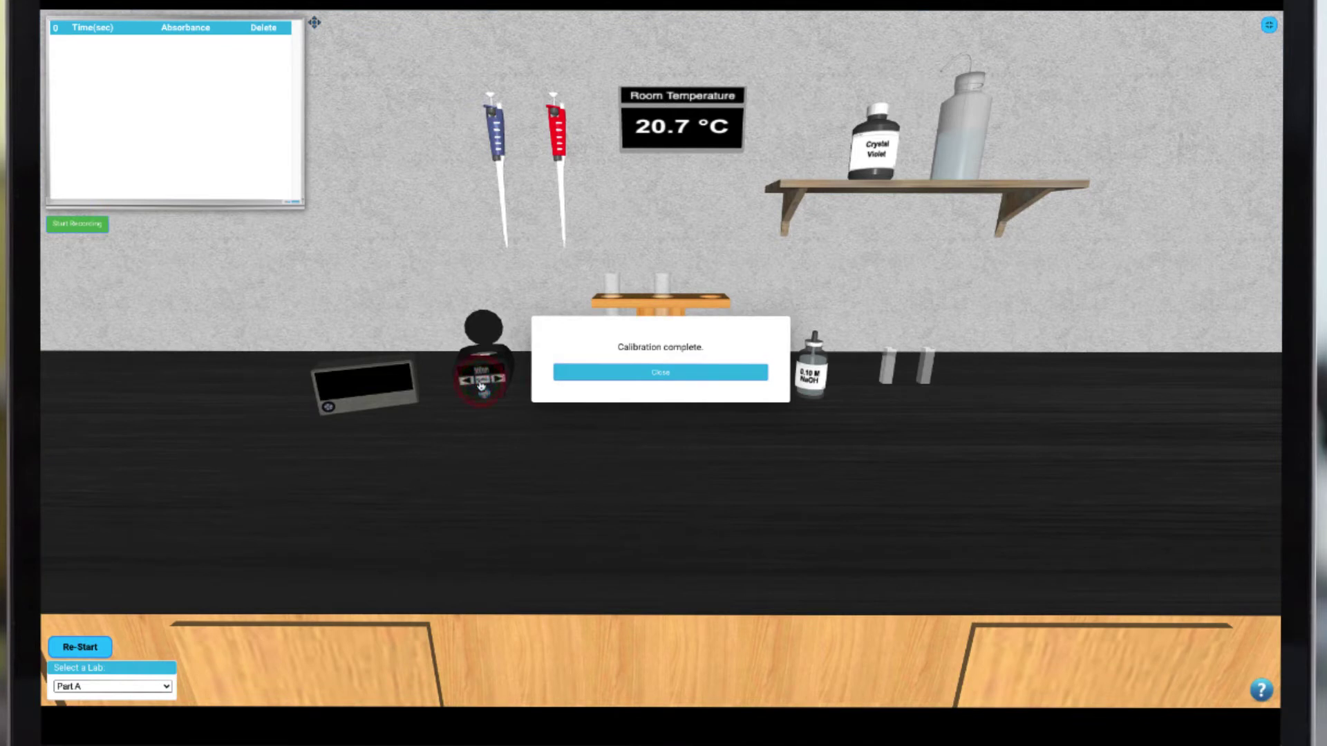
pyautogui.click(645, 372)
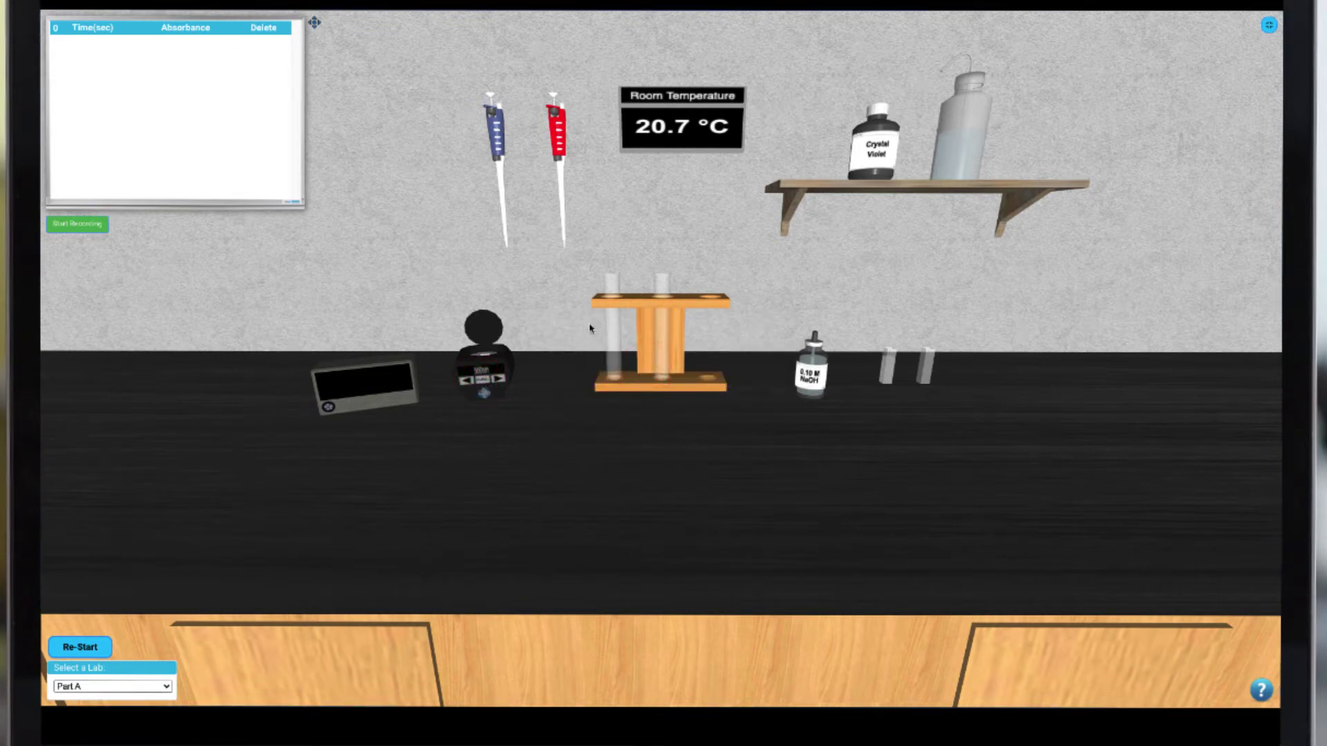
# Set the blue pipette volume to 4.5
pyautogui.click(501, 152)
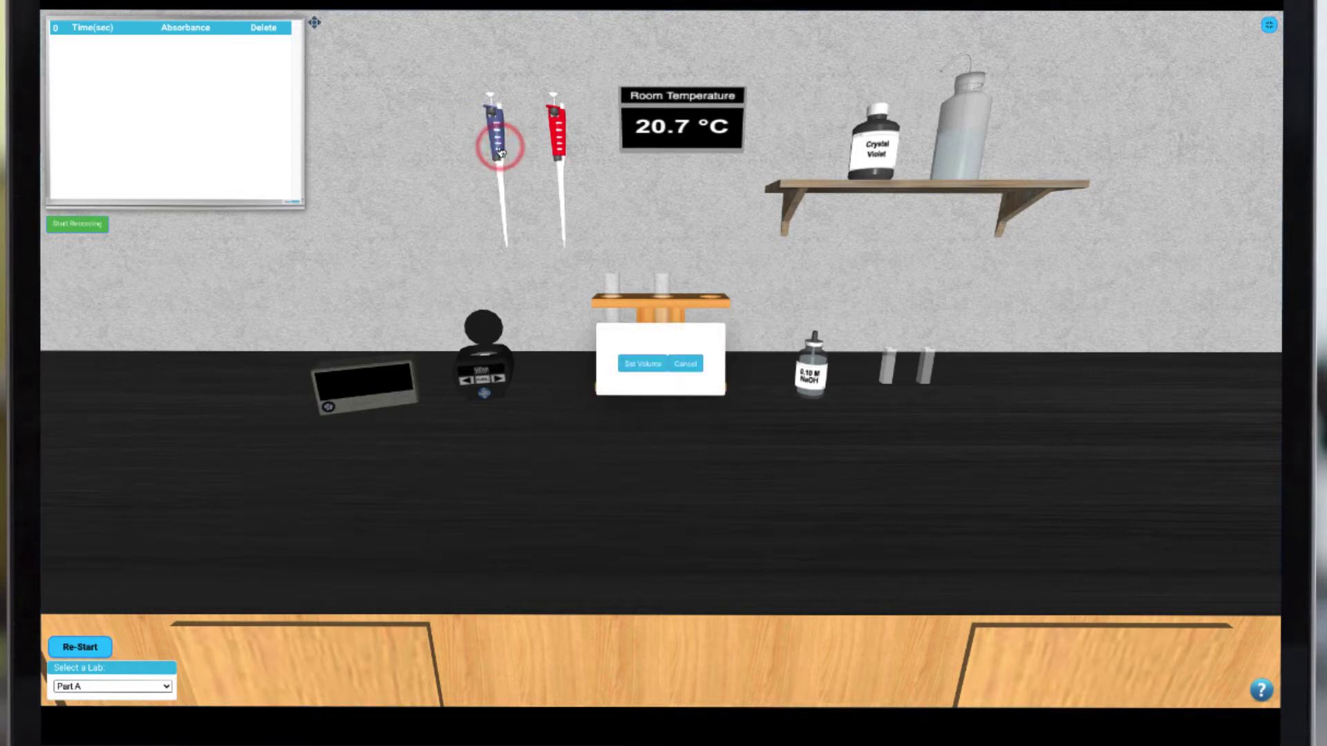
pyautogui.click(642, 367)
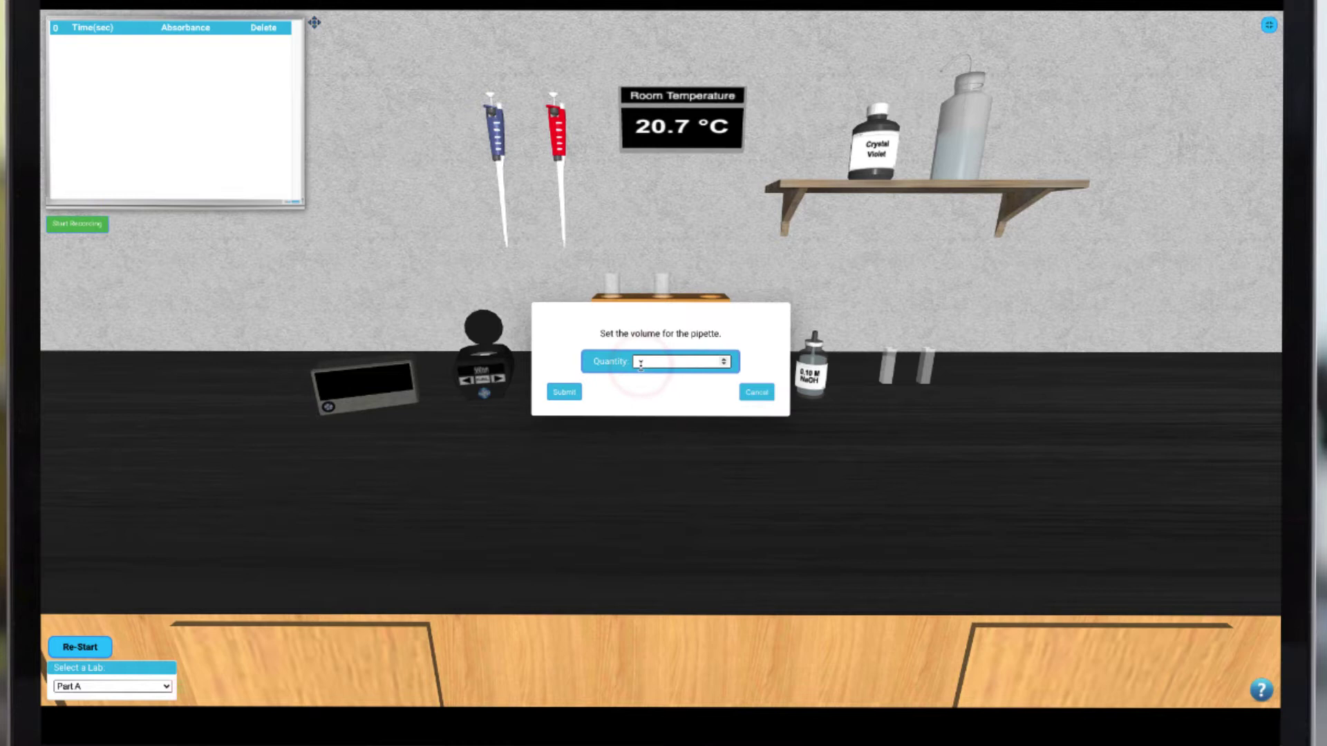
pyautogui.click(641, 365)
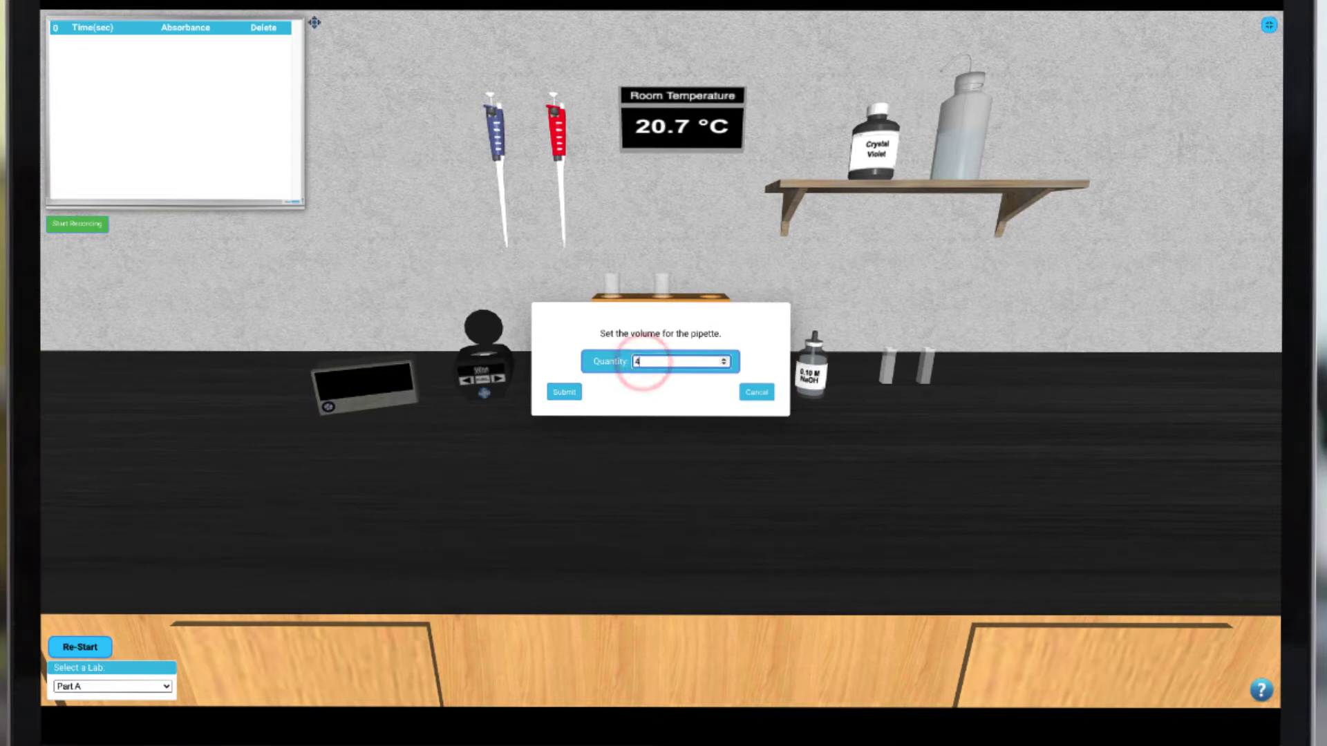
pyautogui.write('4.5')
pyautogui.click(573, 392)
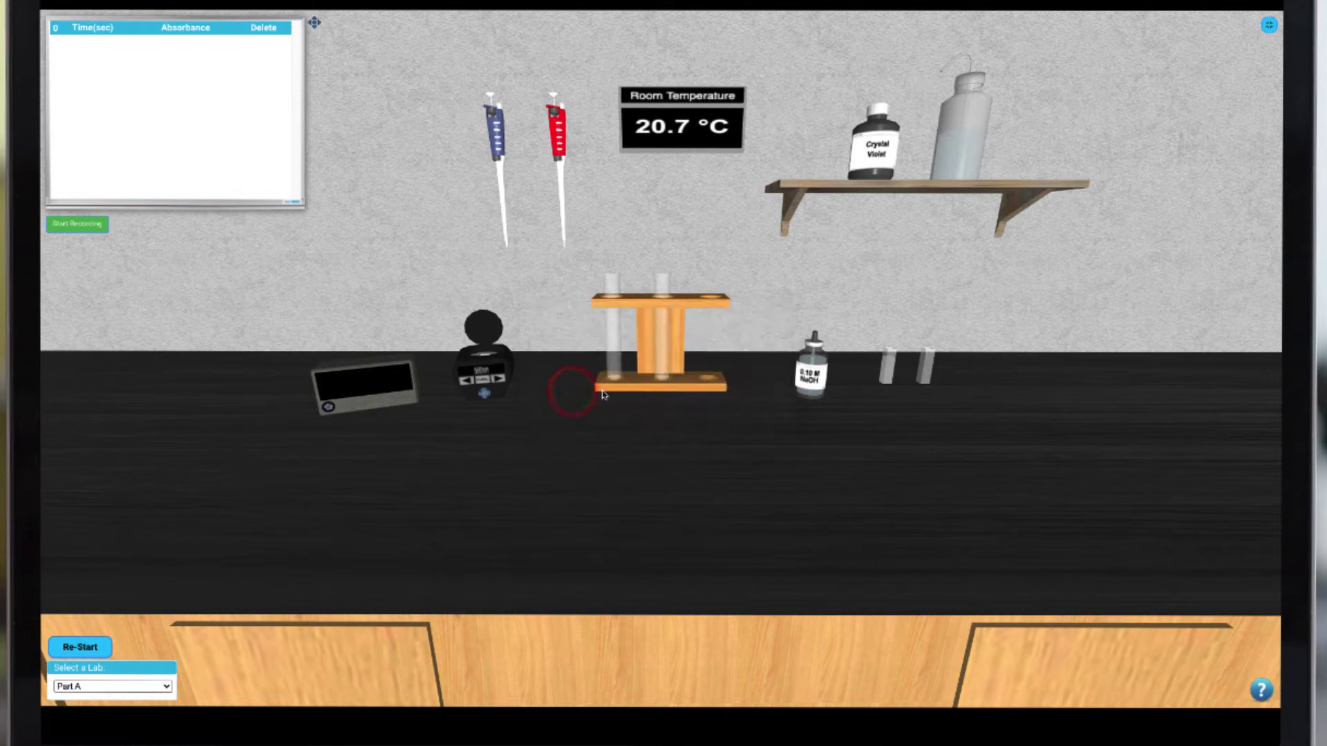
# Draw crystal violet with the blue pipette and add it to the left test tube
pyautogui.click(501, 145)
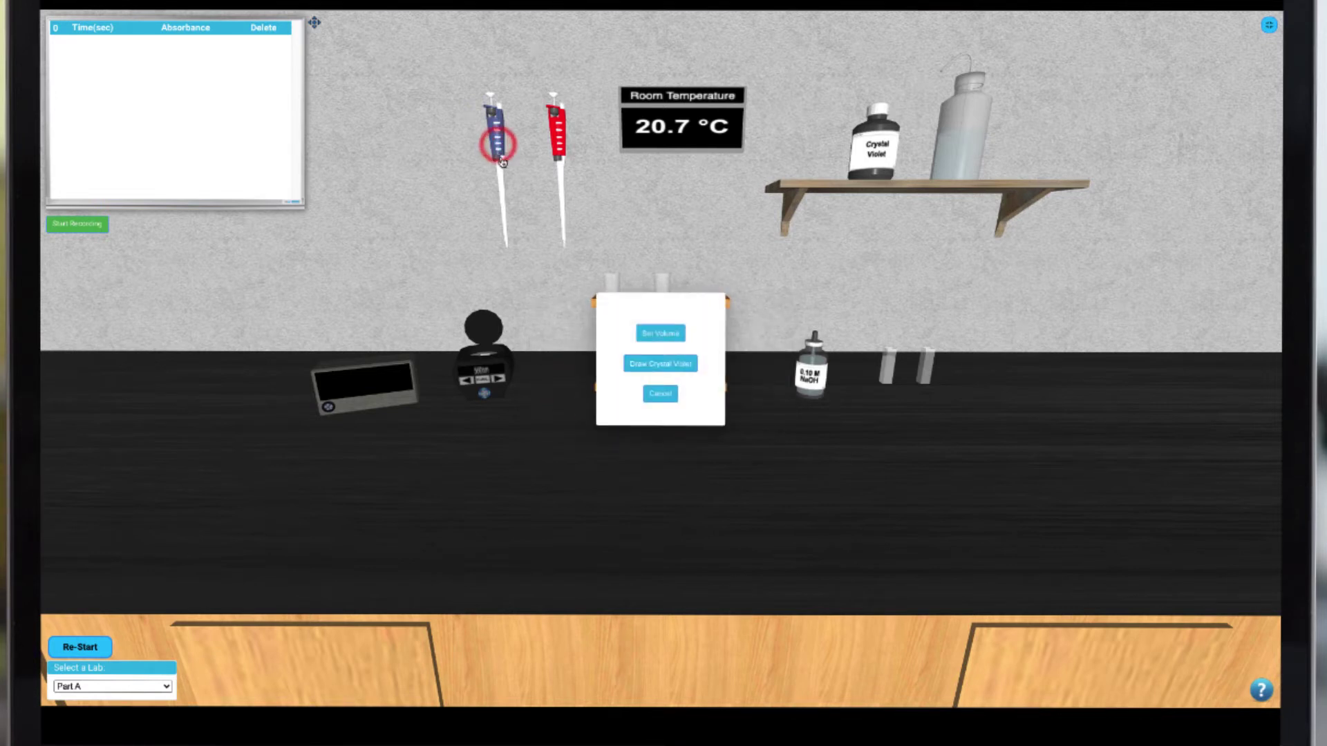
pyautogui.click(656, 366)
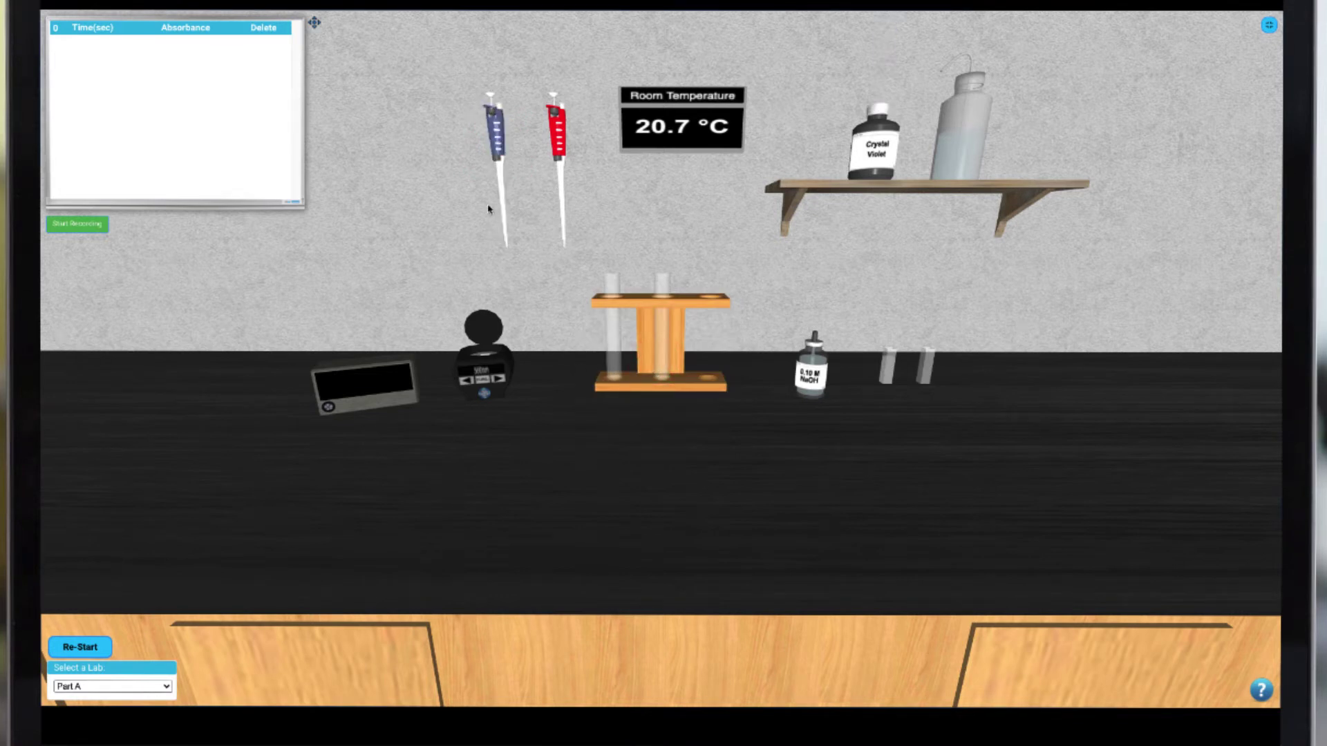
pyautogui.click(495, 138)
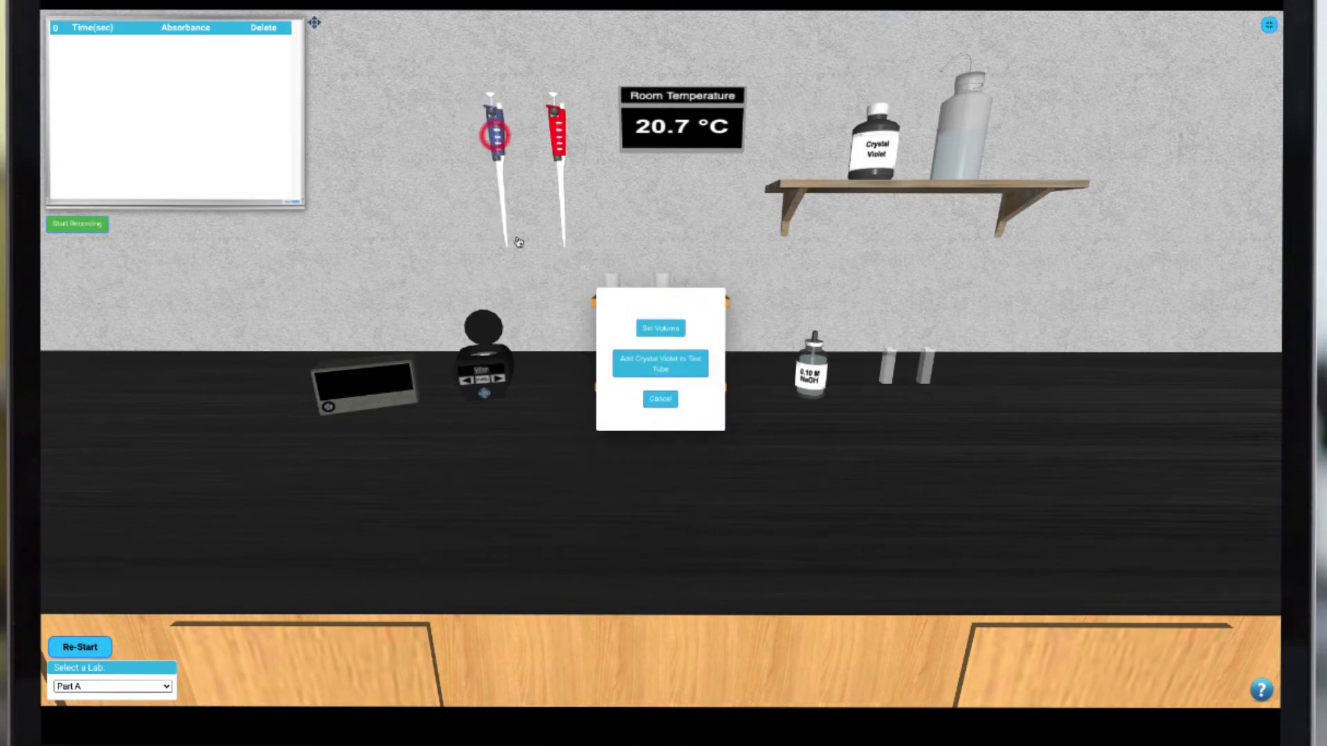
pyautogui.click(646, 366)
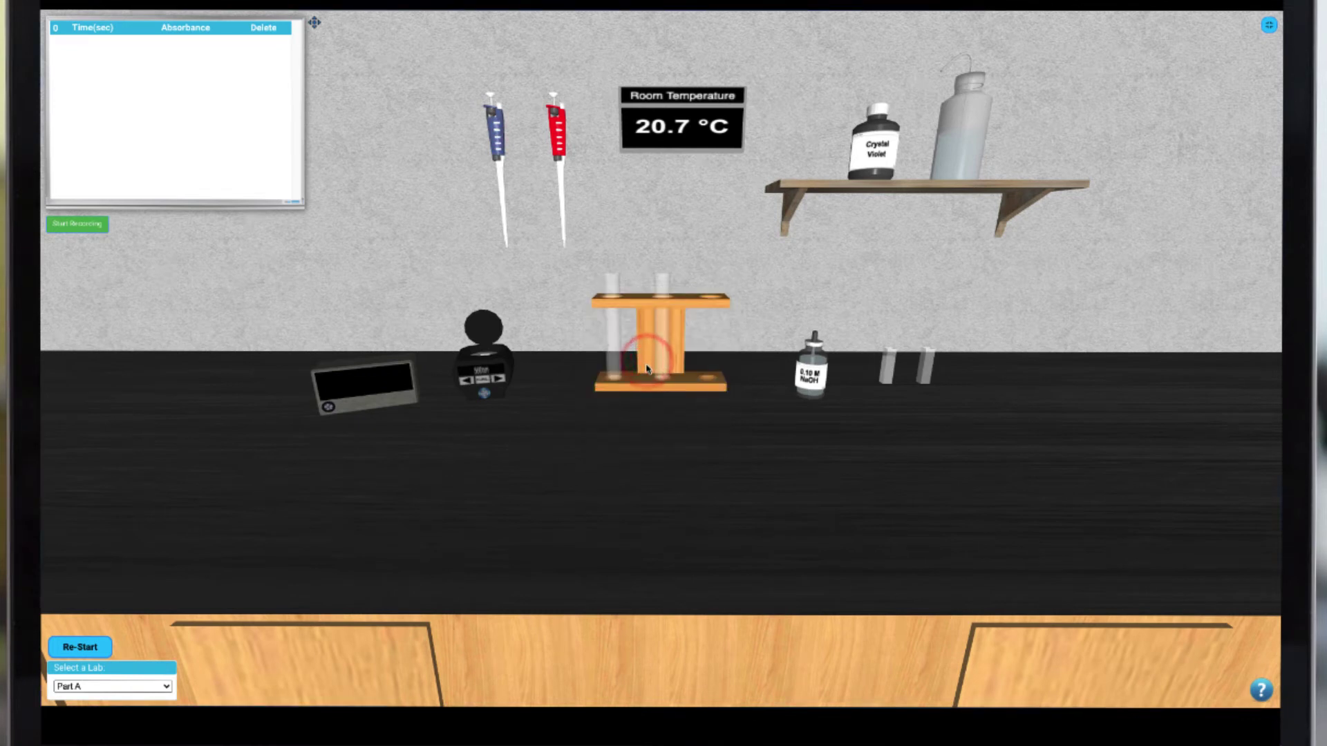
# Add 0.10 M NaOH to the second test tube and set the red pipette to 0.5
pyautogui.click(812, 377)
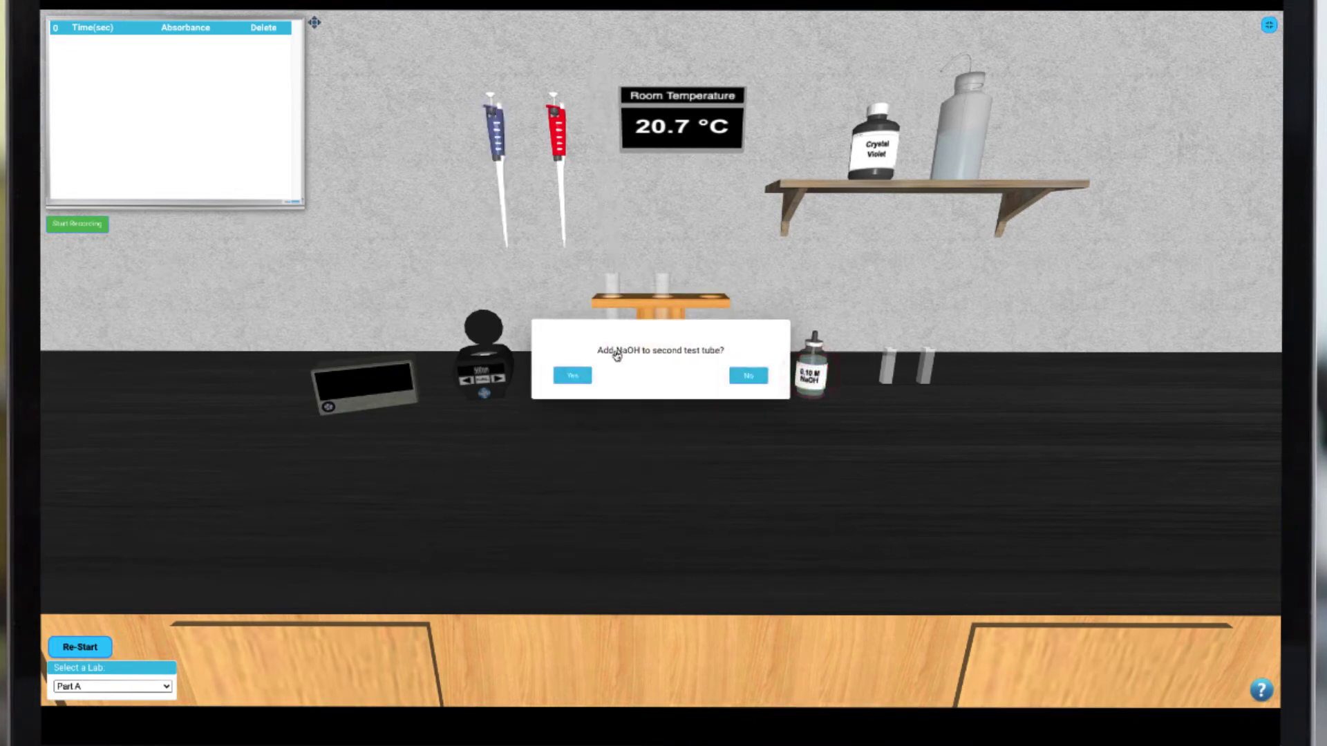
pyautogui.click(573, 376)
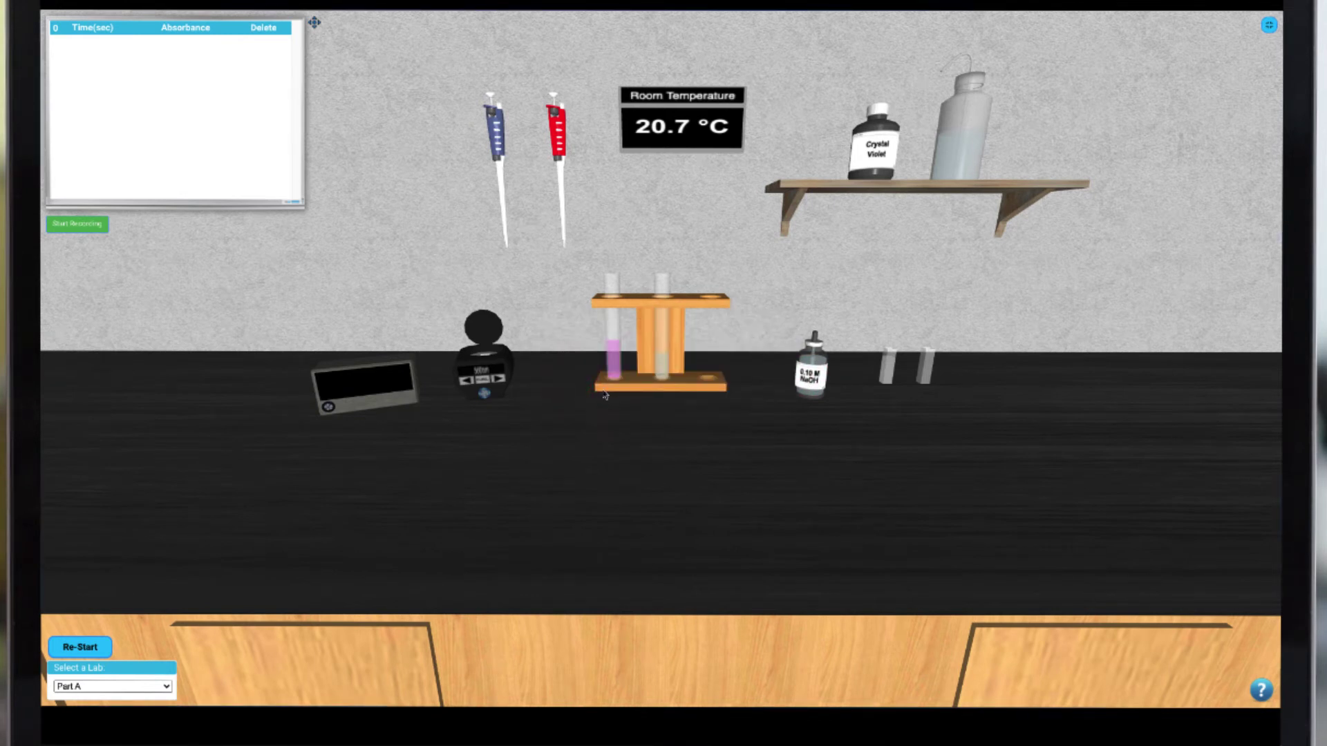
pyautogui.click(571, 158)
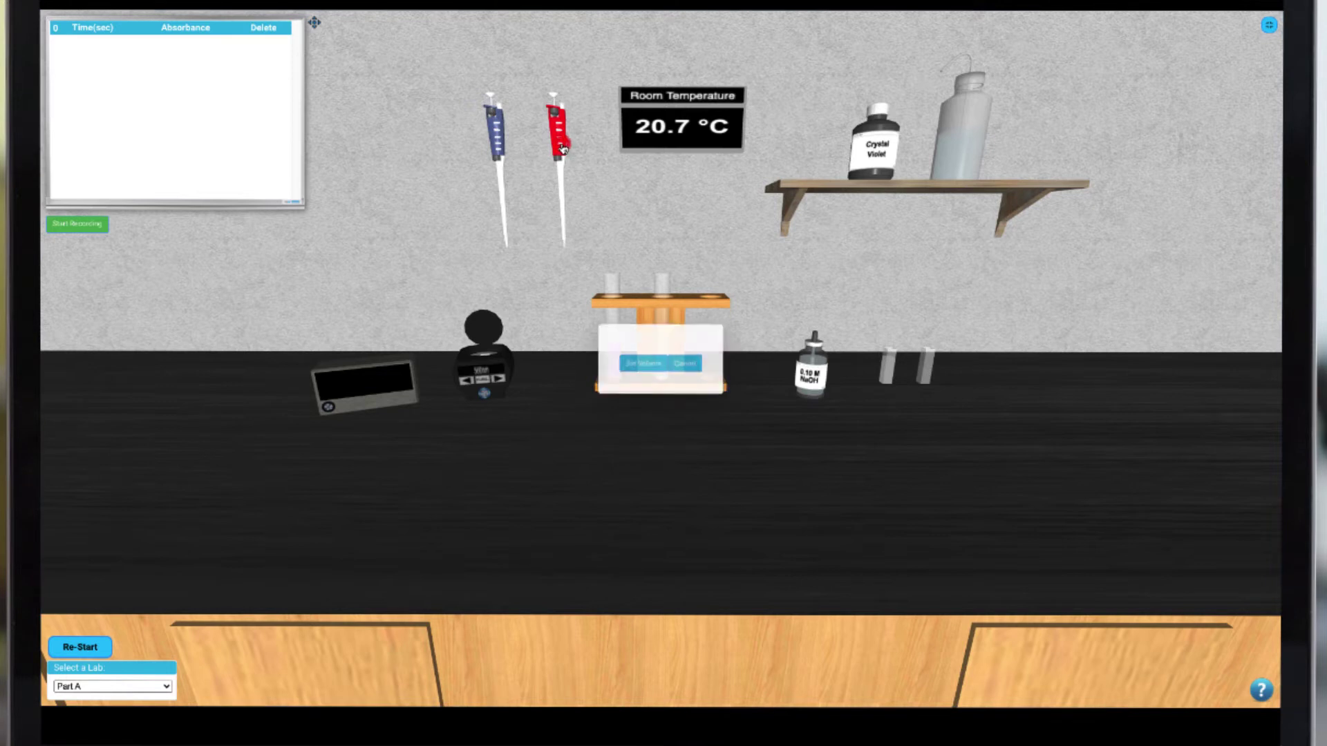
pyautogui.click(644, 363)
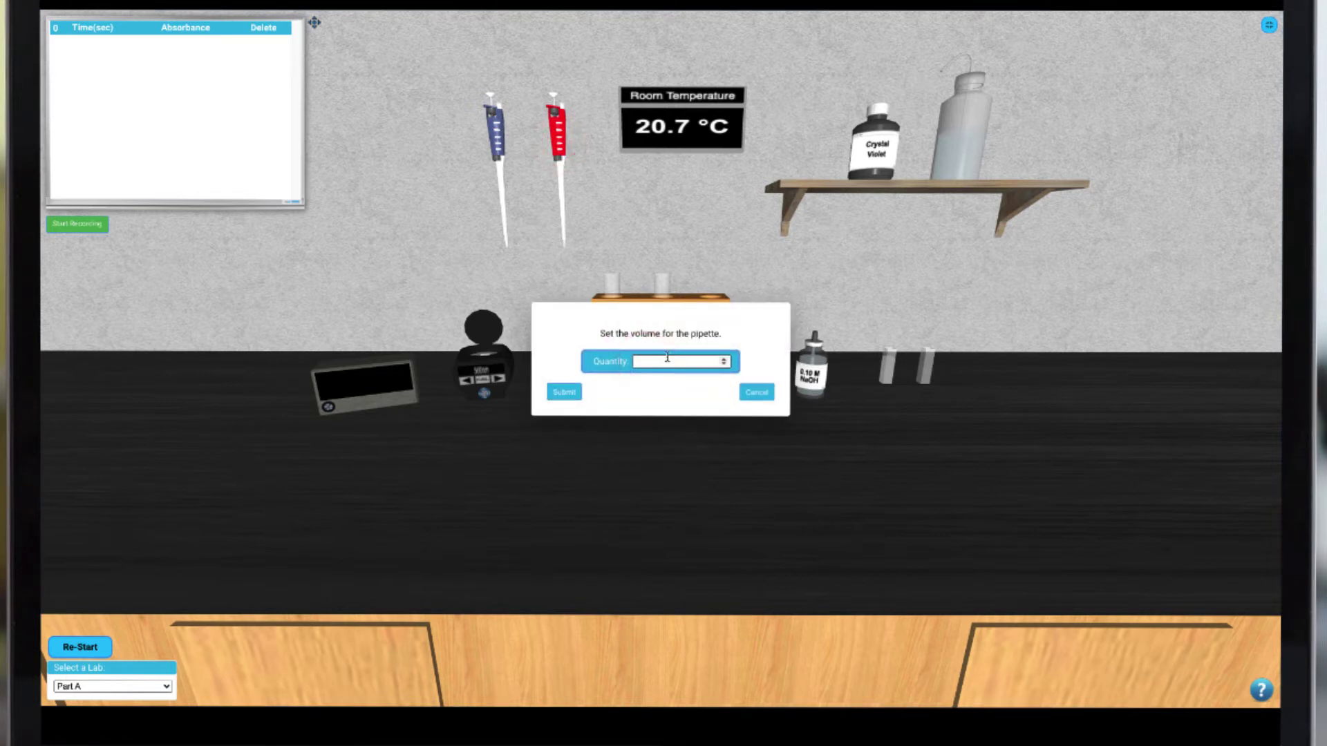
pyautogui.click(667, 359)
pyautogui.write('0.5')
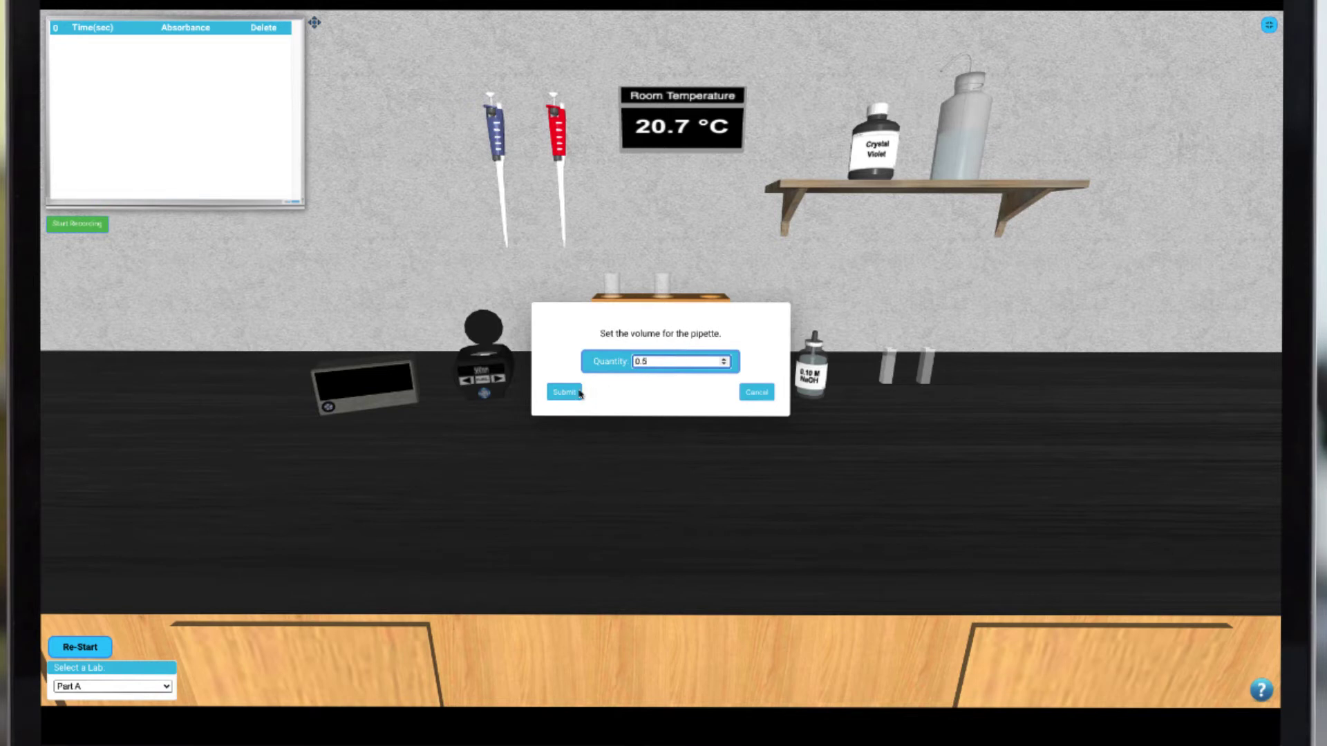
pyautogui.click(553, 395)
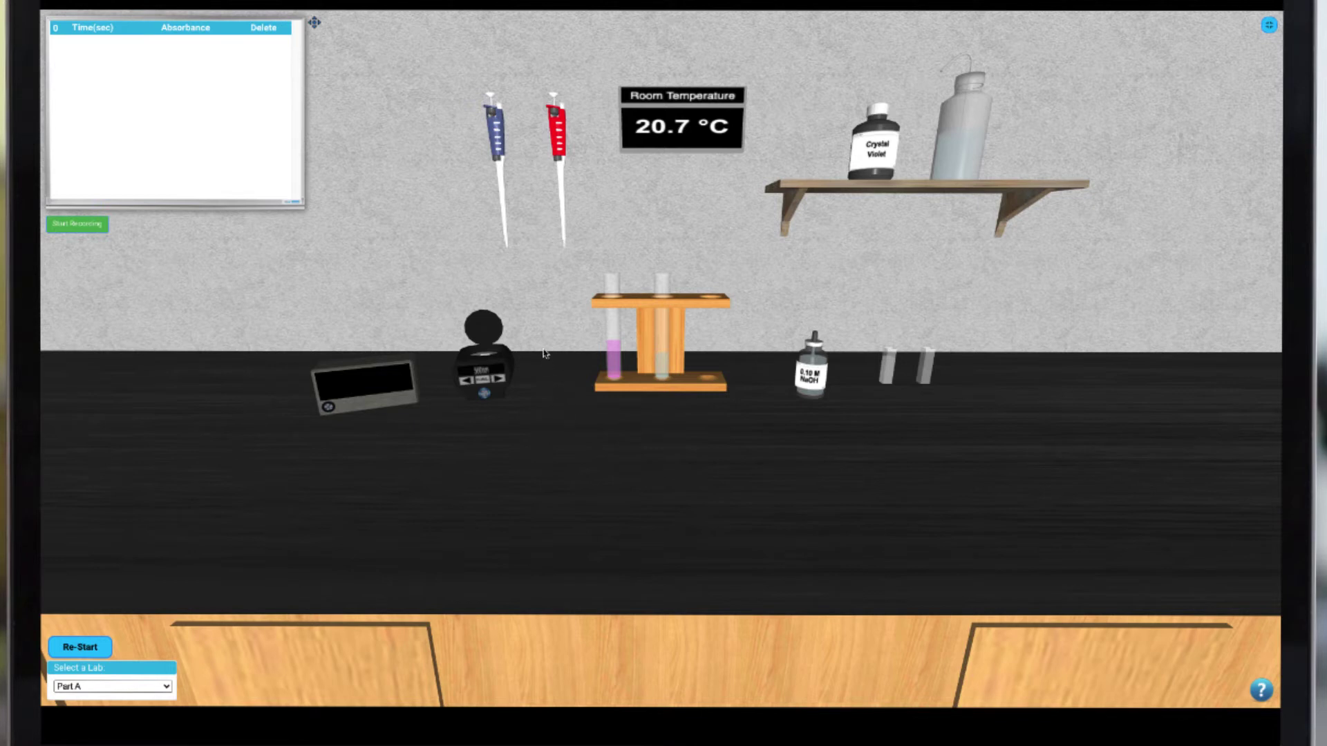
# Draw NaOH with the red pipette and add it to test tube one
pyautogui.click(552, 133)
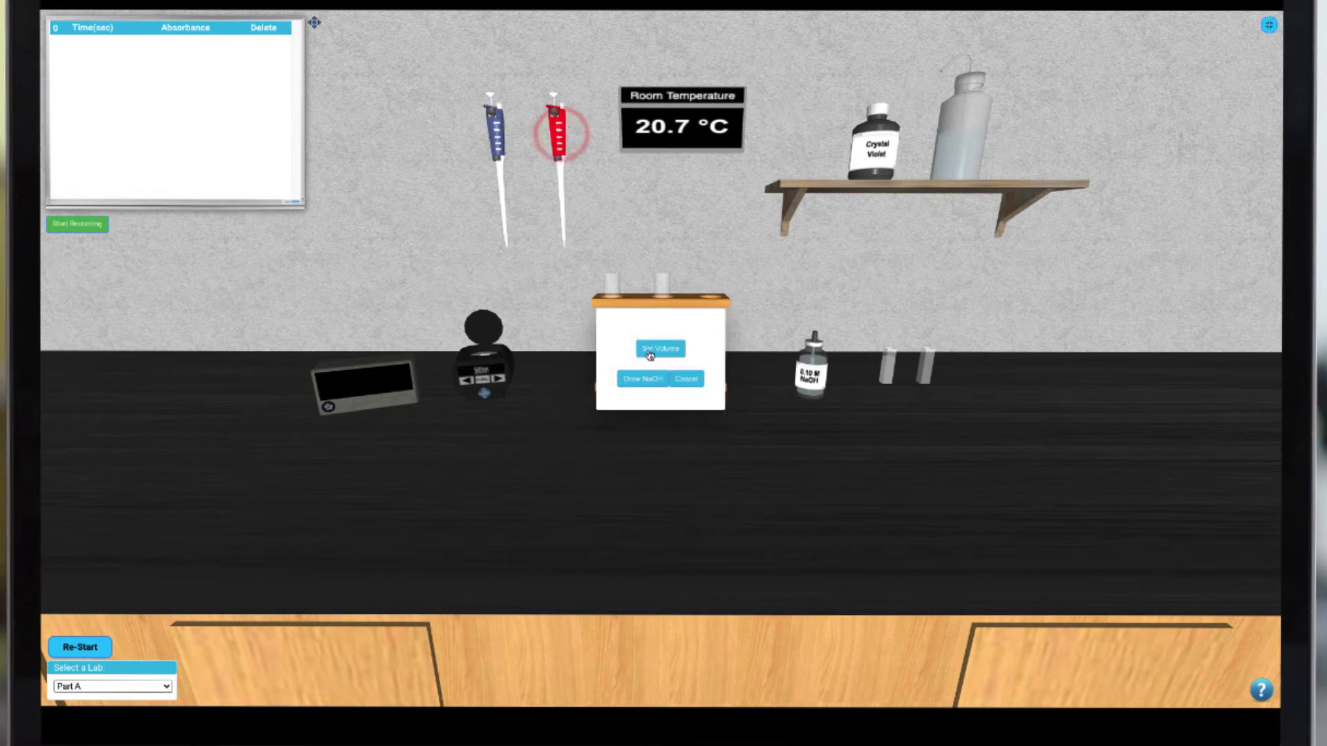
pyautogui.click(650, 379)
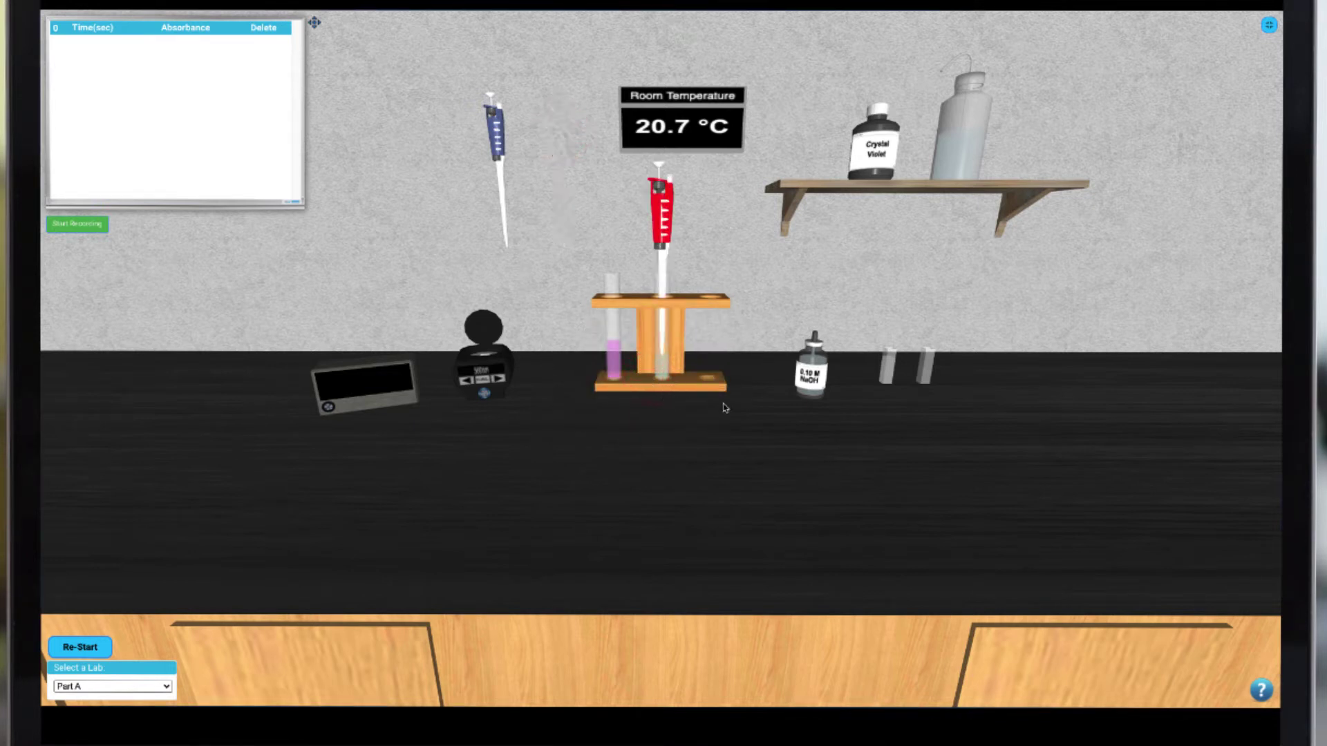
pyautogui.click(559, 142)
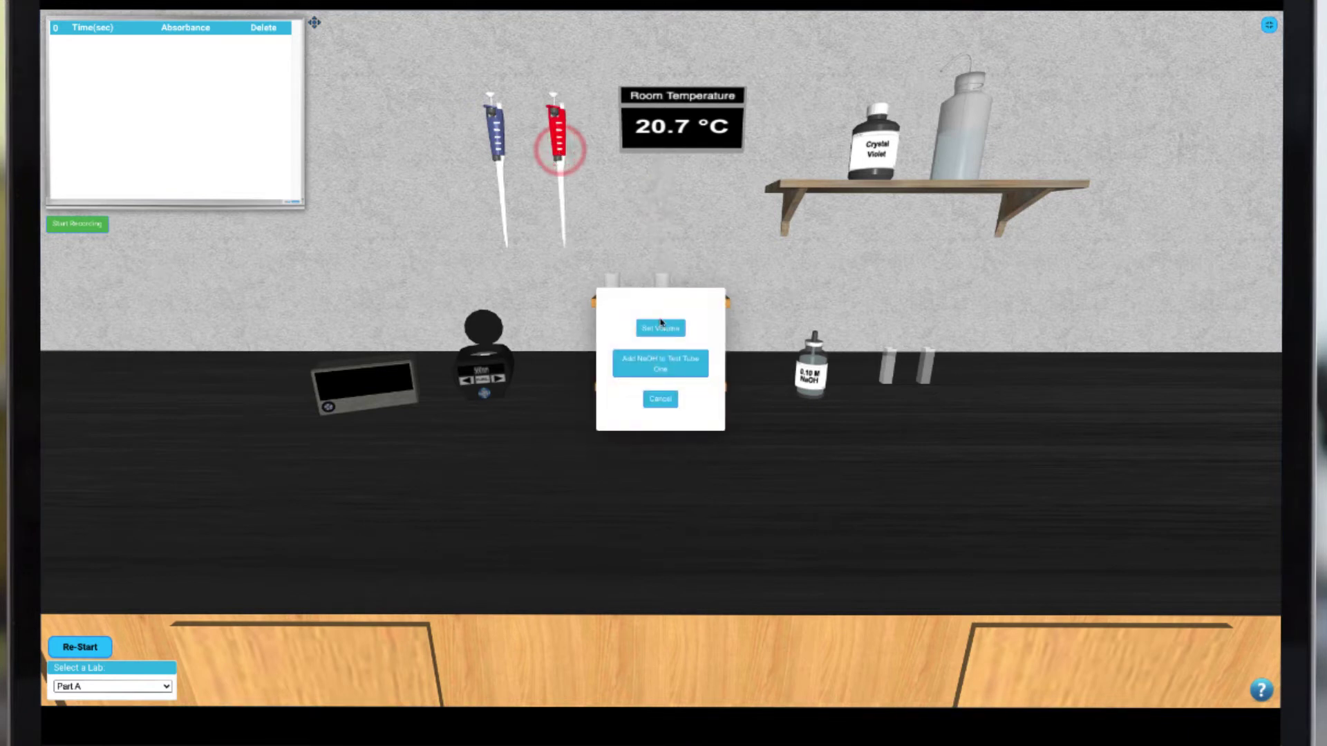
pyautogui.click(684, 370)
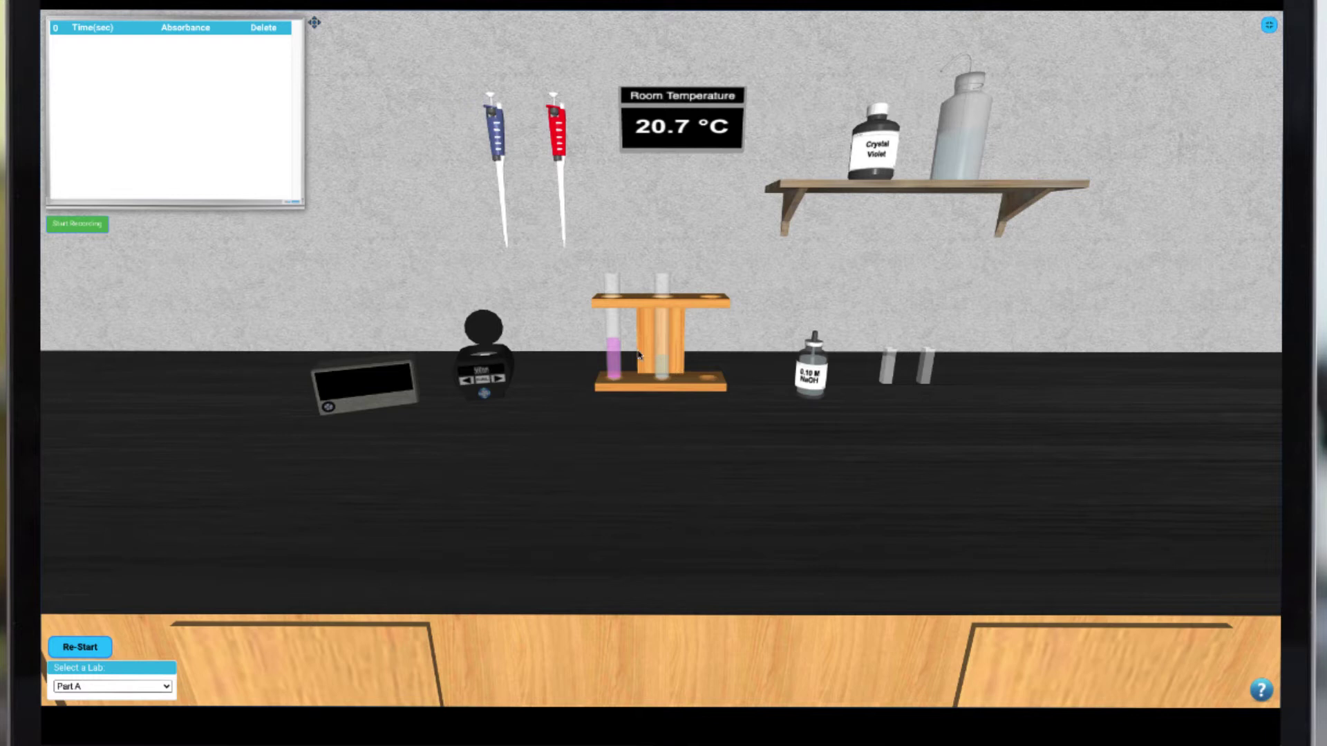
# Shake the crystal violet–NaOH test tube and pour the mixture into a cuvette
pyautogui.click(617, 340)
pyautogui.click(650, 337)
pyautogui.click(614, 339)
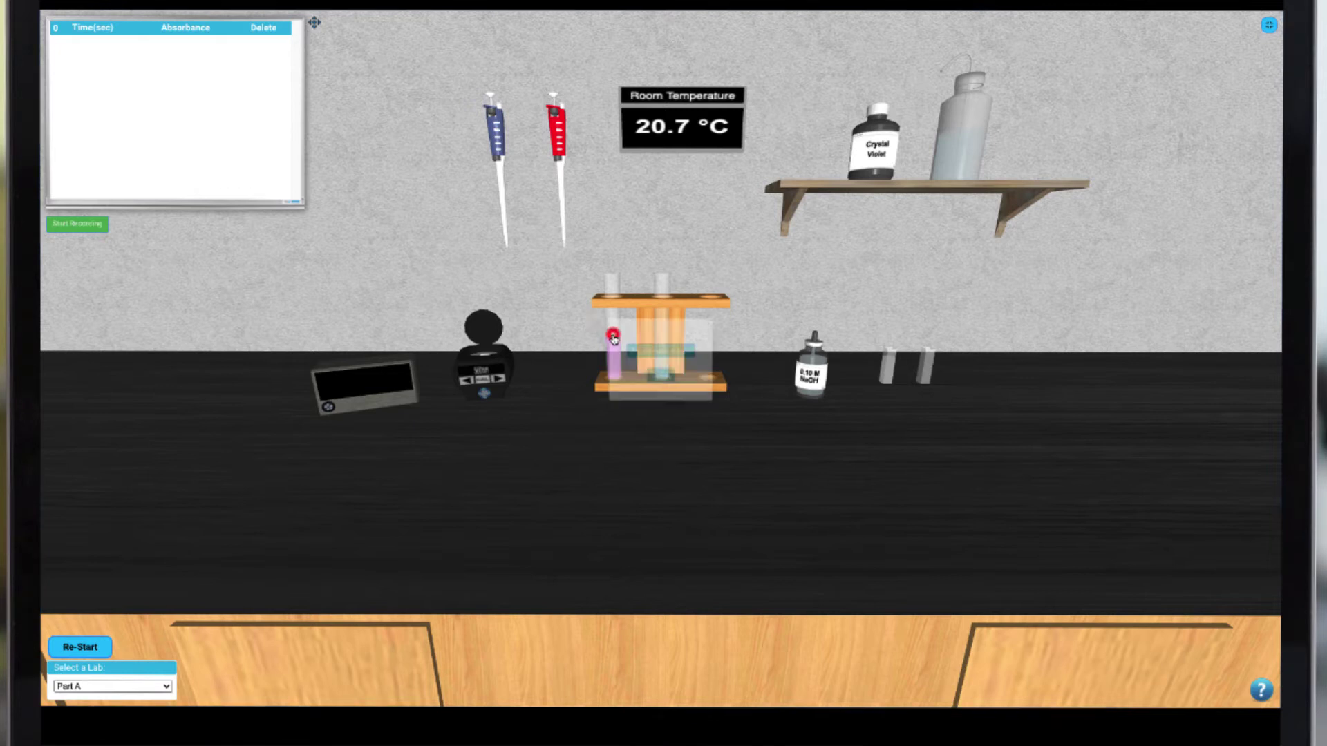
pyautogui.click(636, 350)
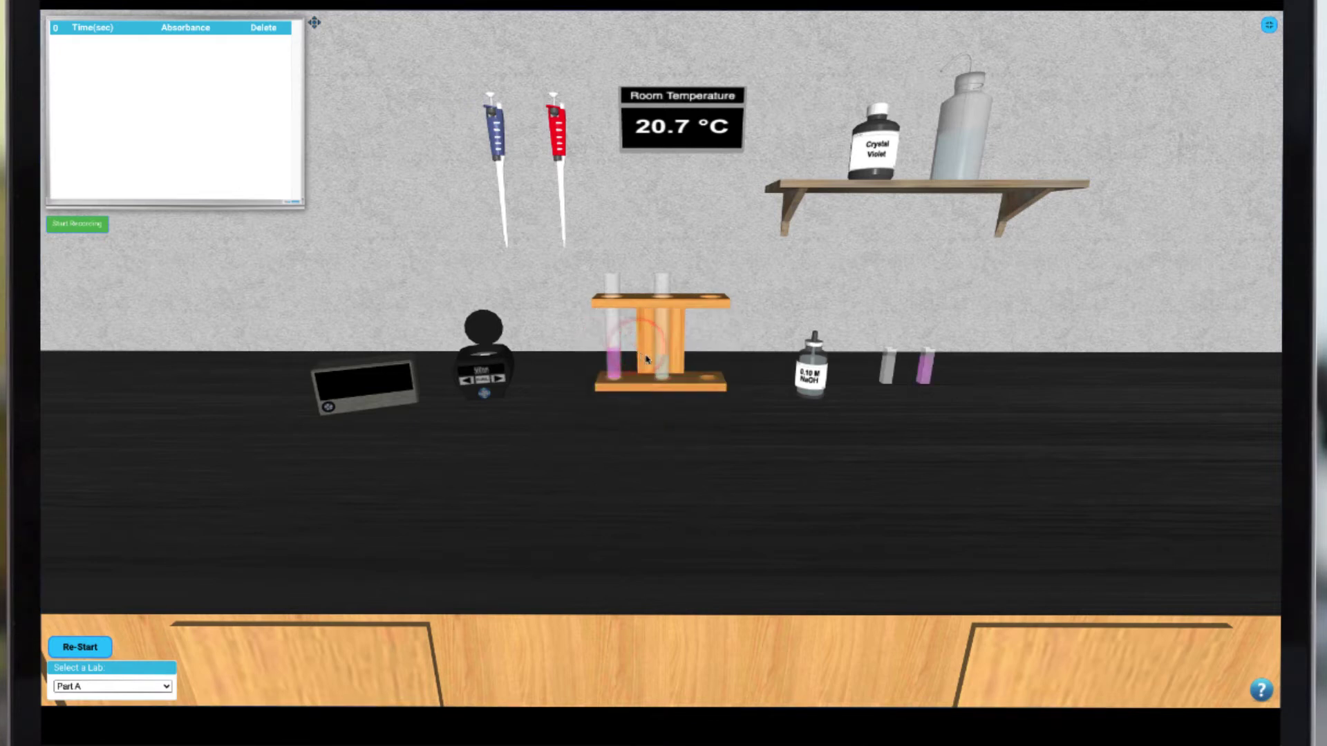
# Load the pink sample cuvette into the spectrophotometer and close it
pyautogui.click(927, 366)
pyautogui.click(860, 367)
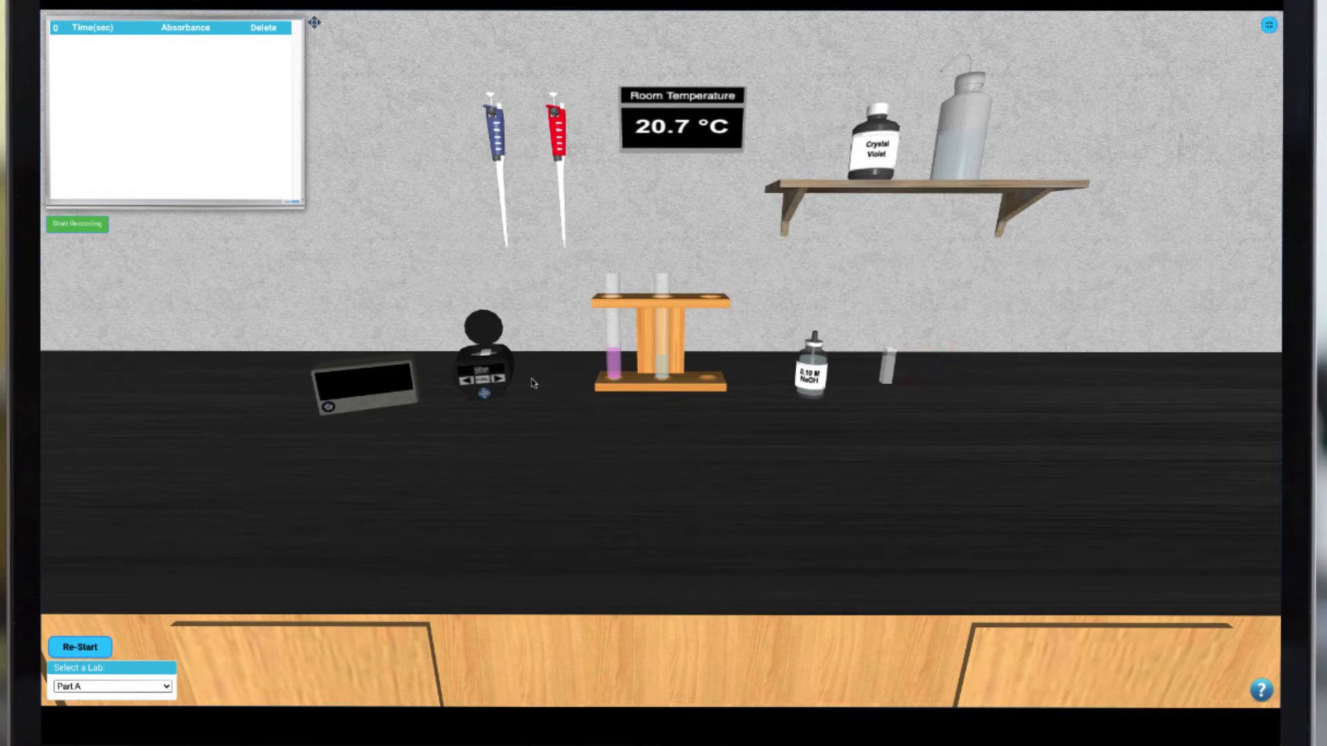
pyautogui.click(476, 327)
# Start recording the Part A absorbance readings over time
pyautogui.click(96, 226)
# Set the red pipette volume to 2
pyautogui.click(557, 158)
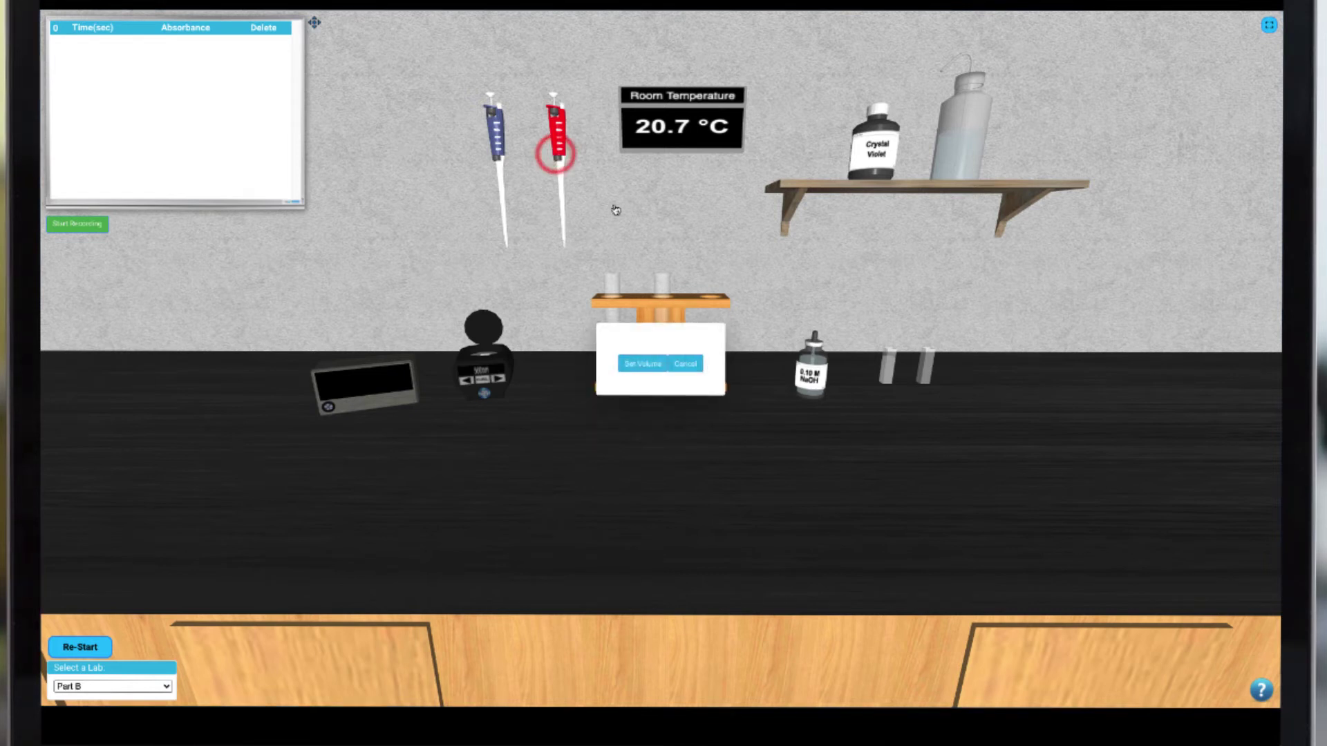
pyautogui.click(658, 362)
pyautogui.write('2')
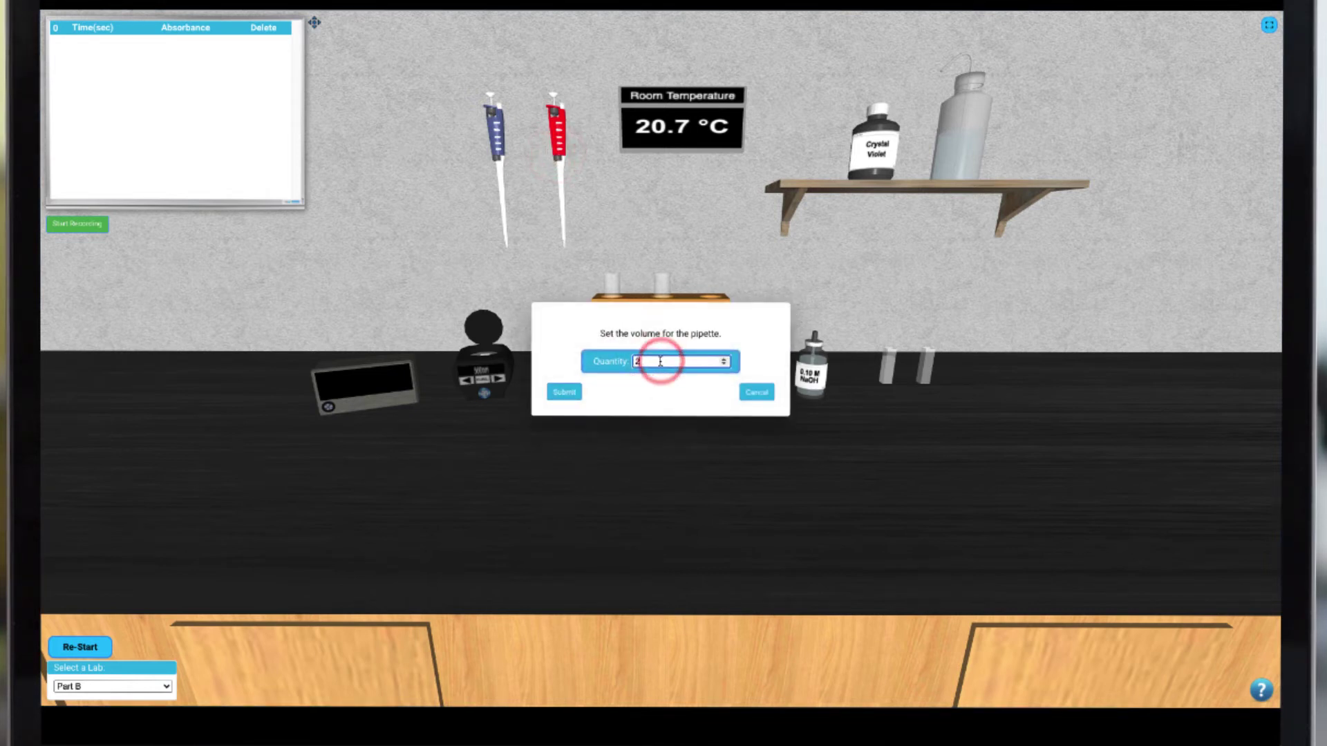
pyautogui.click(572, 390)
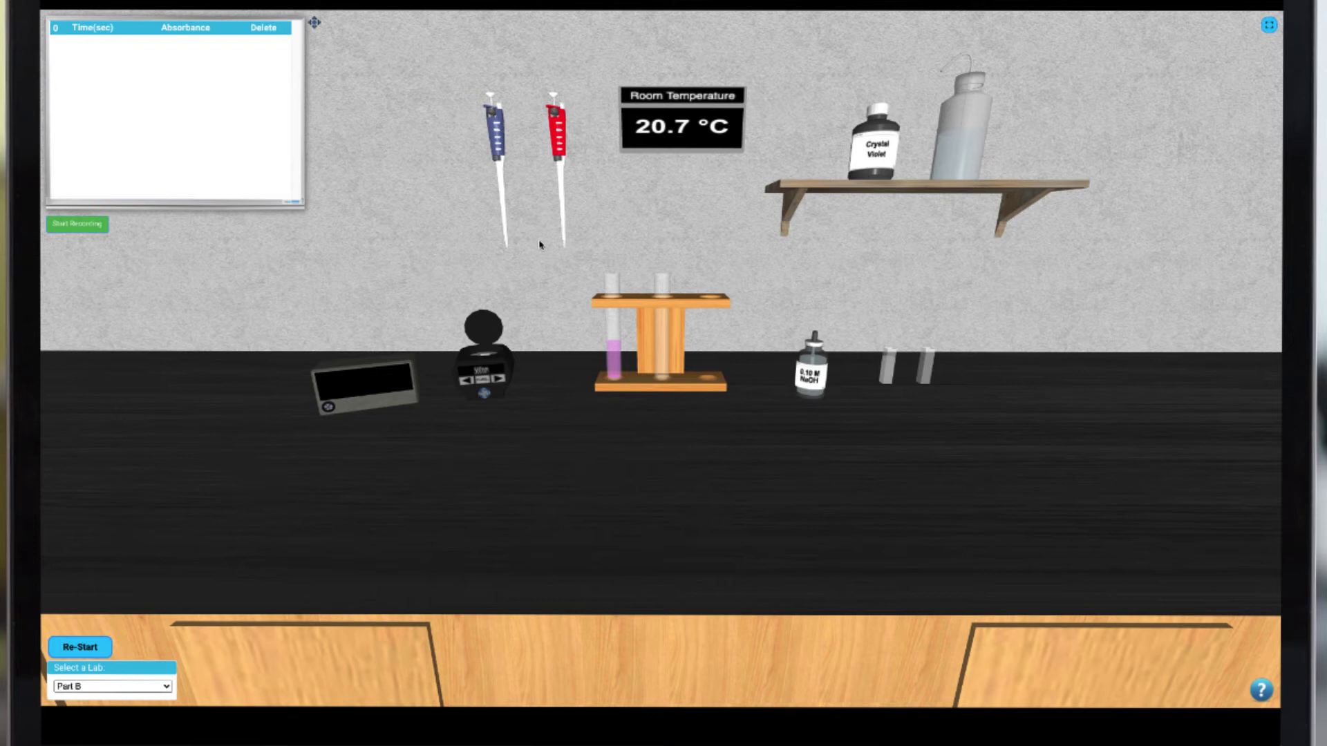
# Add 0.10 M NaOH and water to test tube two, then shake it to mix
pyautogui.click(563, 156)
pyautogui.click(643, 379)
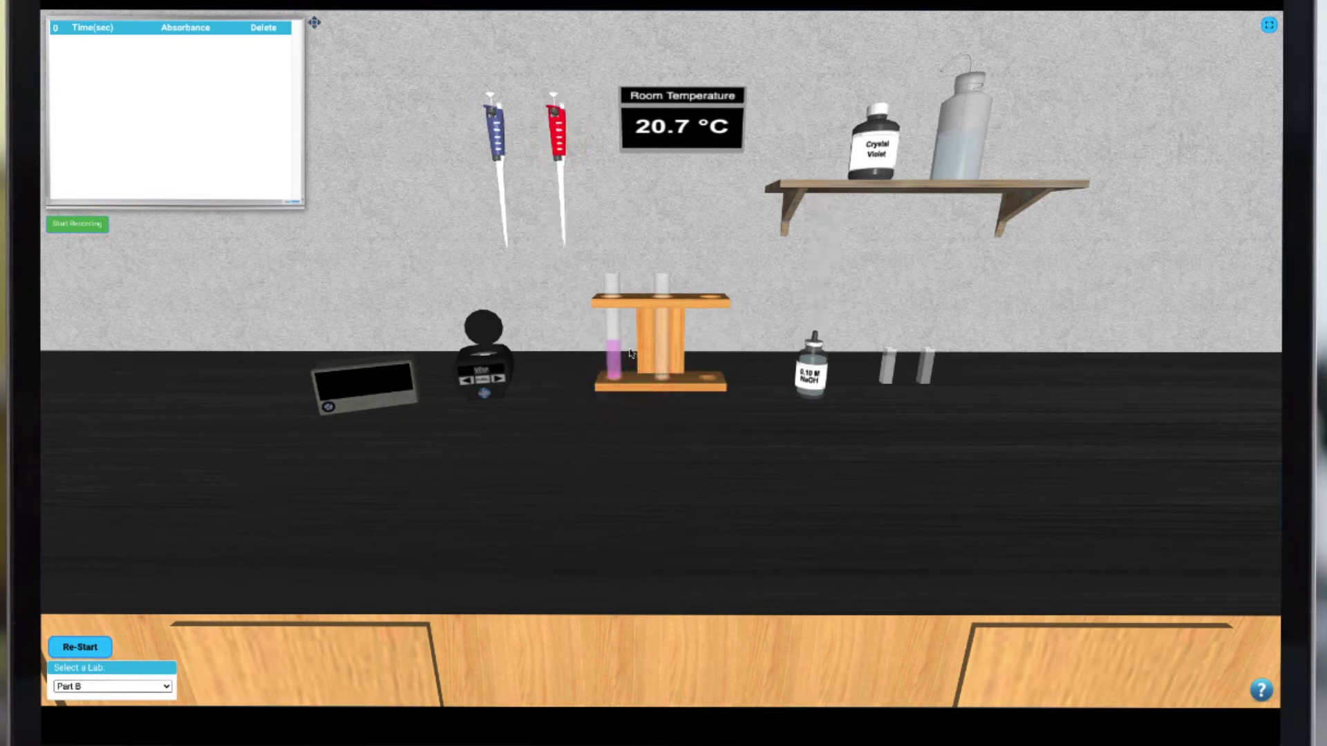
pyautogui.click(642, 380)
pyautogui.click(644, 364)
pyautogui.click(650, 381)
pyautogui.click(651, 358)
pyautogui.click(661, 278)
pyautogui.click(673, 349)
# Set the red pipette volume to 0.5
pyautogui.click(557, 148)
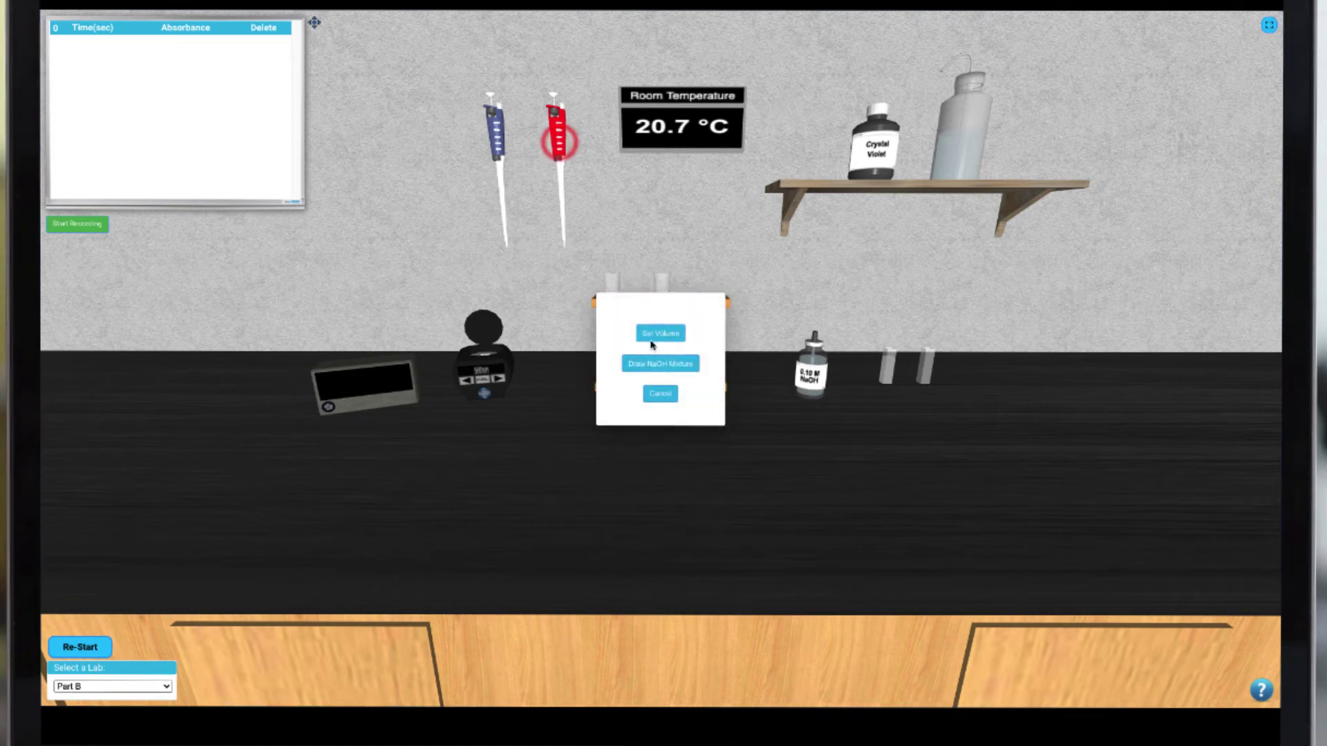
pyautogui.click(653, 337)
pyautogui.click(657, 361)
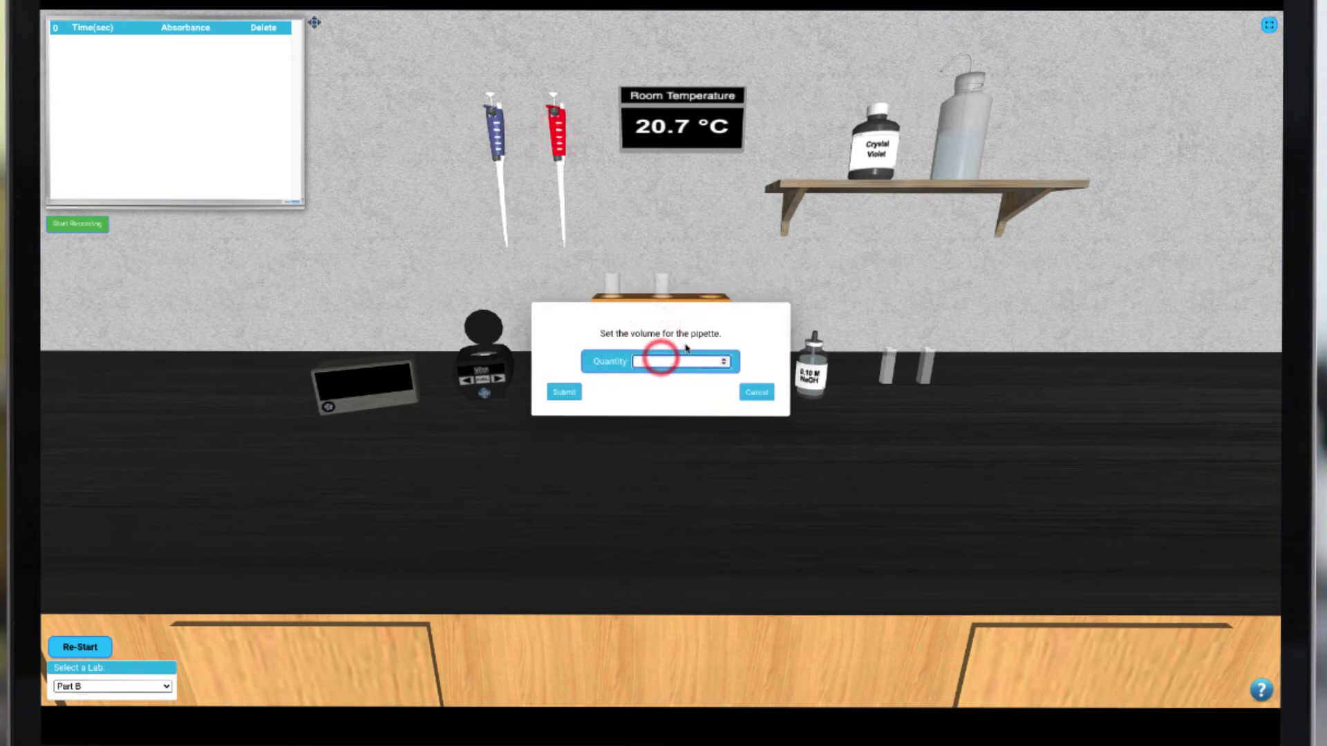
pyautogui.write('0.5')
pyautogui.click(564, 393)
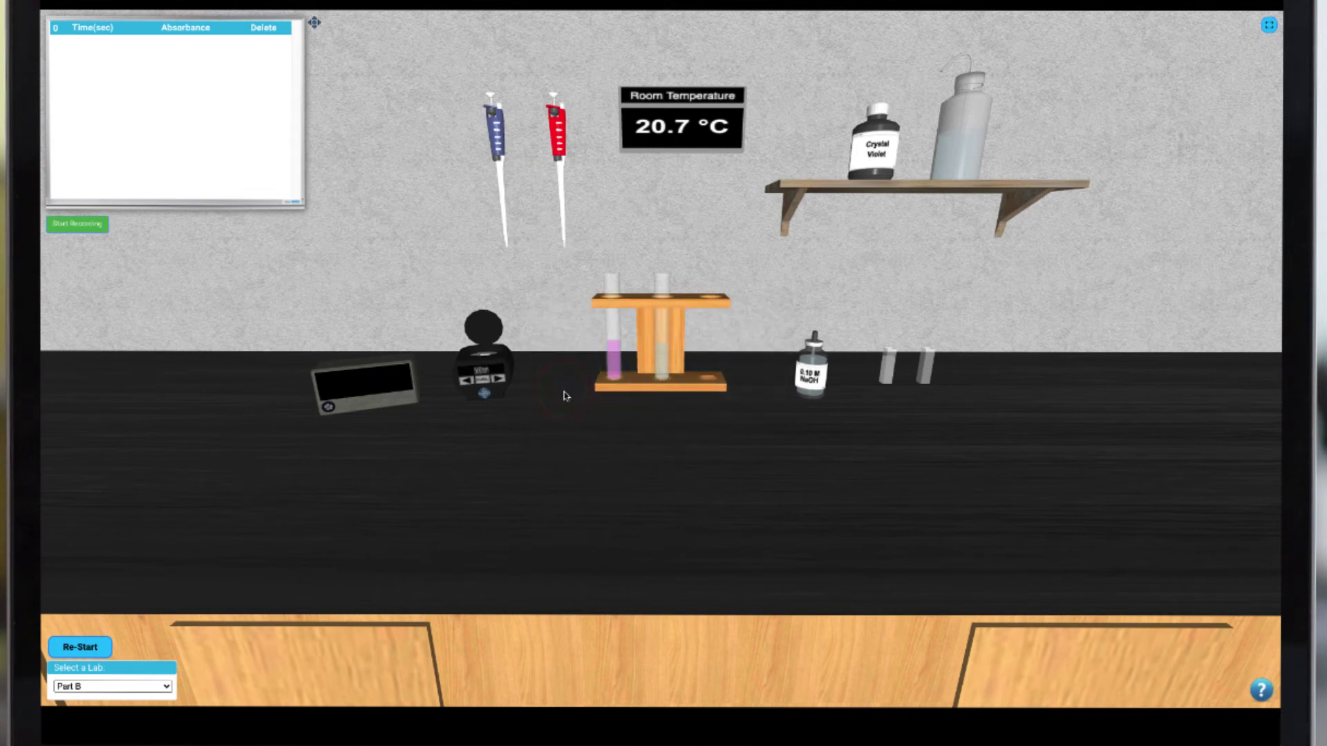
# Draw the NaOH mixture from tube two and add it to test tube one
pyautogui.click(612, 359)
pyautogui.click(636, 360)
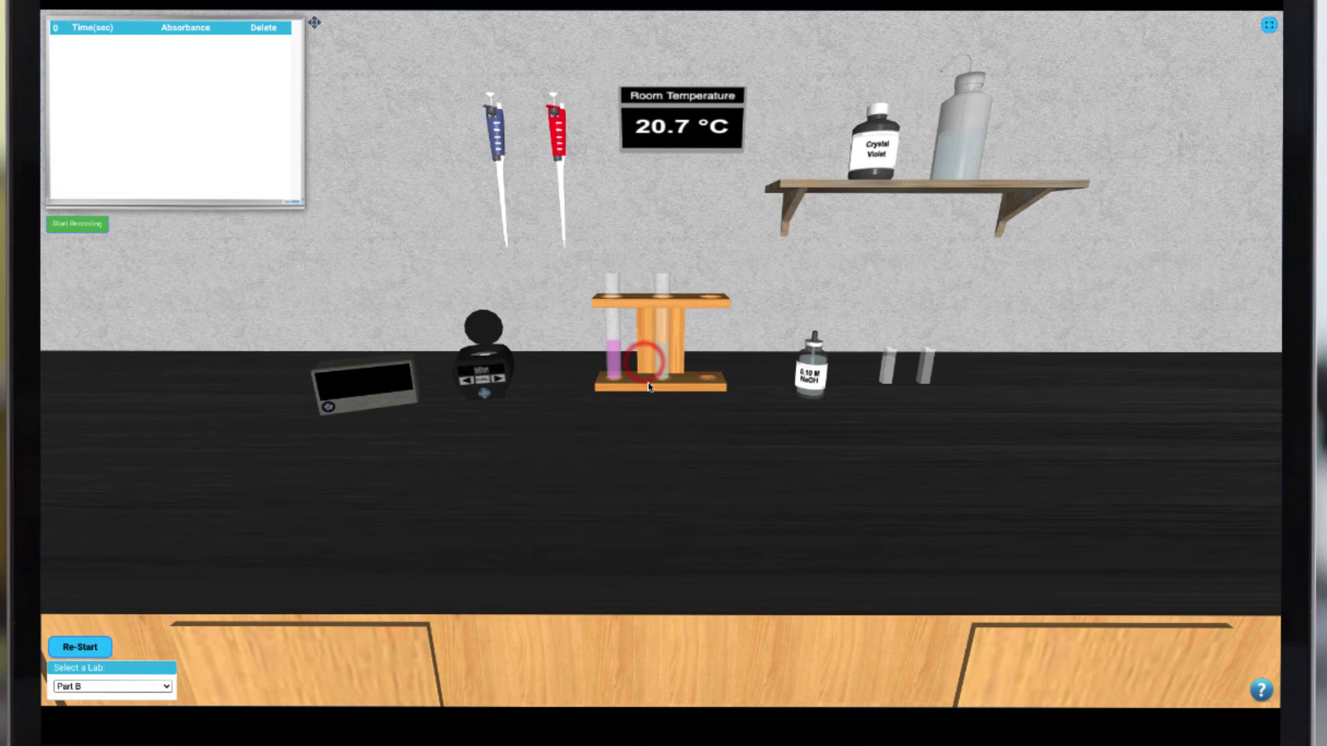
pyautogui.click(559, 151)
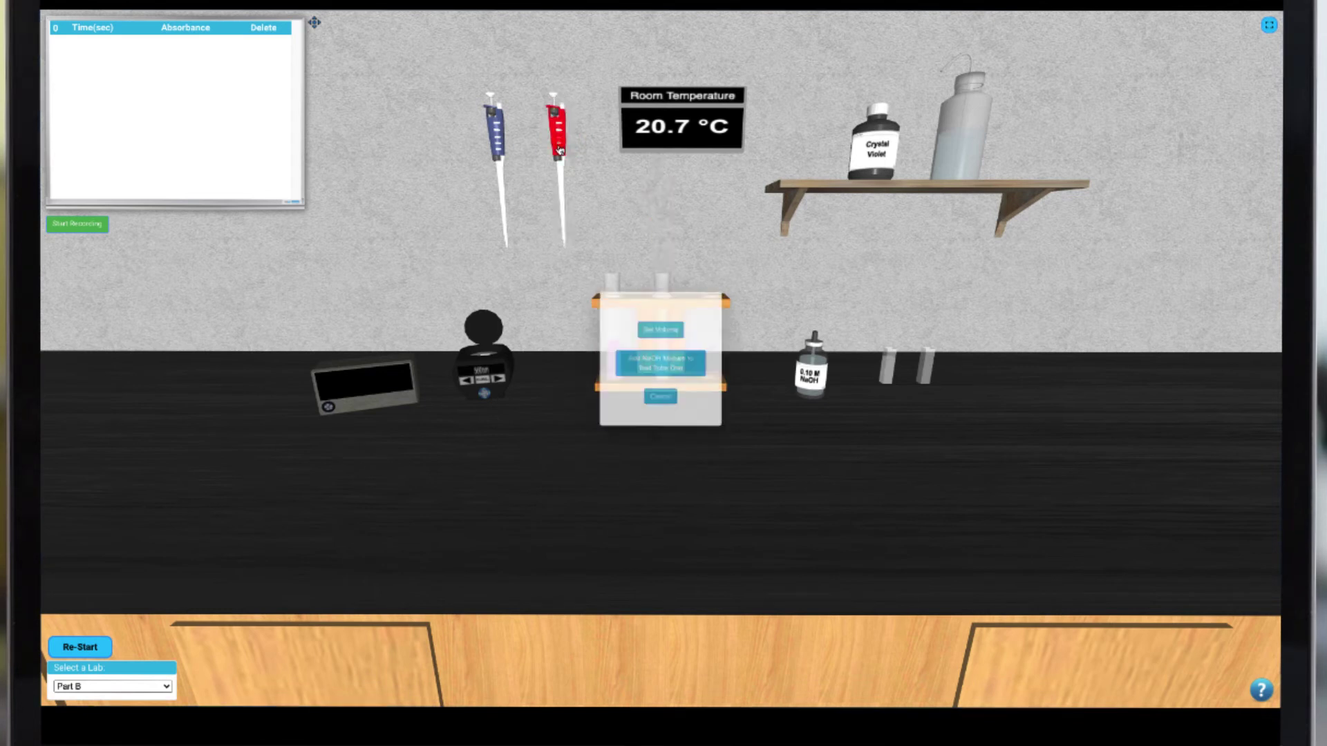
pyautogui.click(639, 360)
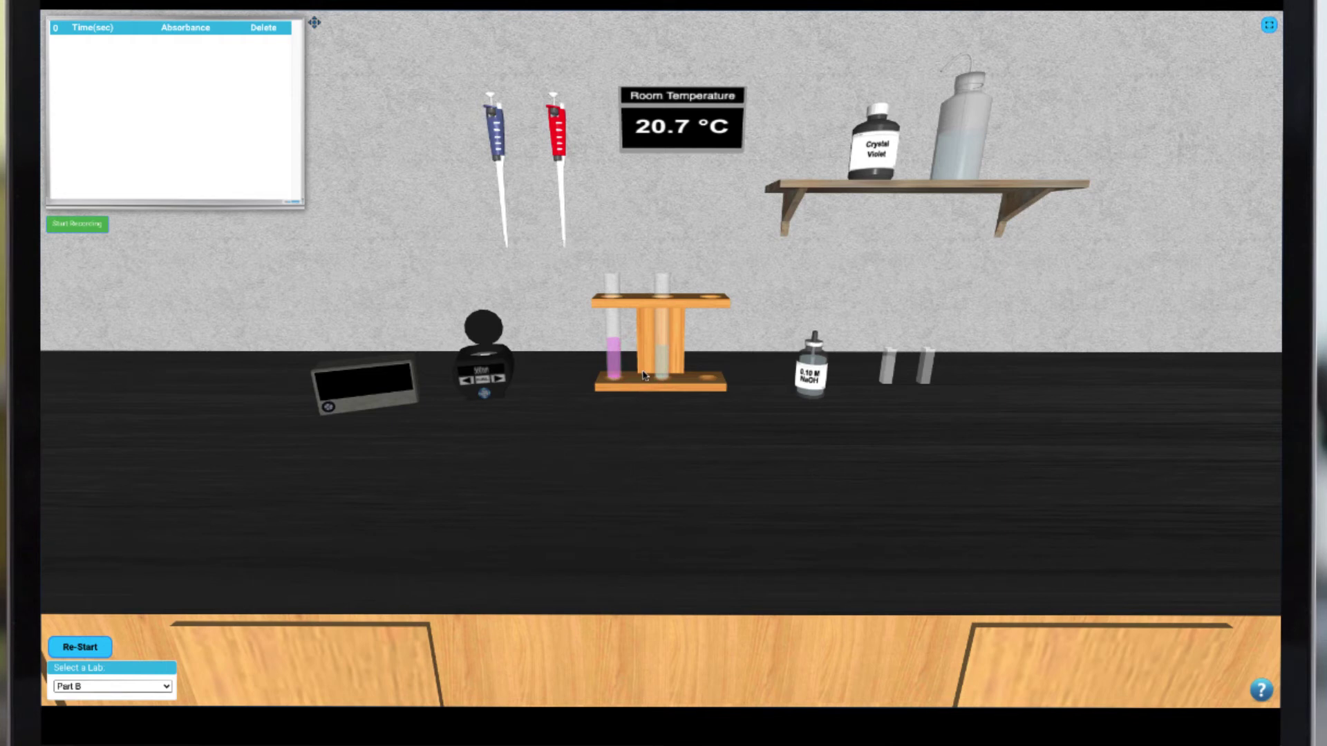
# Shake test tube one and transfer its solution into a cuvette
pyautogui.click(613, 282)
pyautogui.click(637, 335)
pyautogui.click(610, 285)
pyautogui.click(645, 352)
# Load the cuvette into the spectrophotometer, power the meter on, and start recording absorbance
pyautogui.click(925, 367)
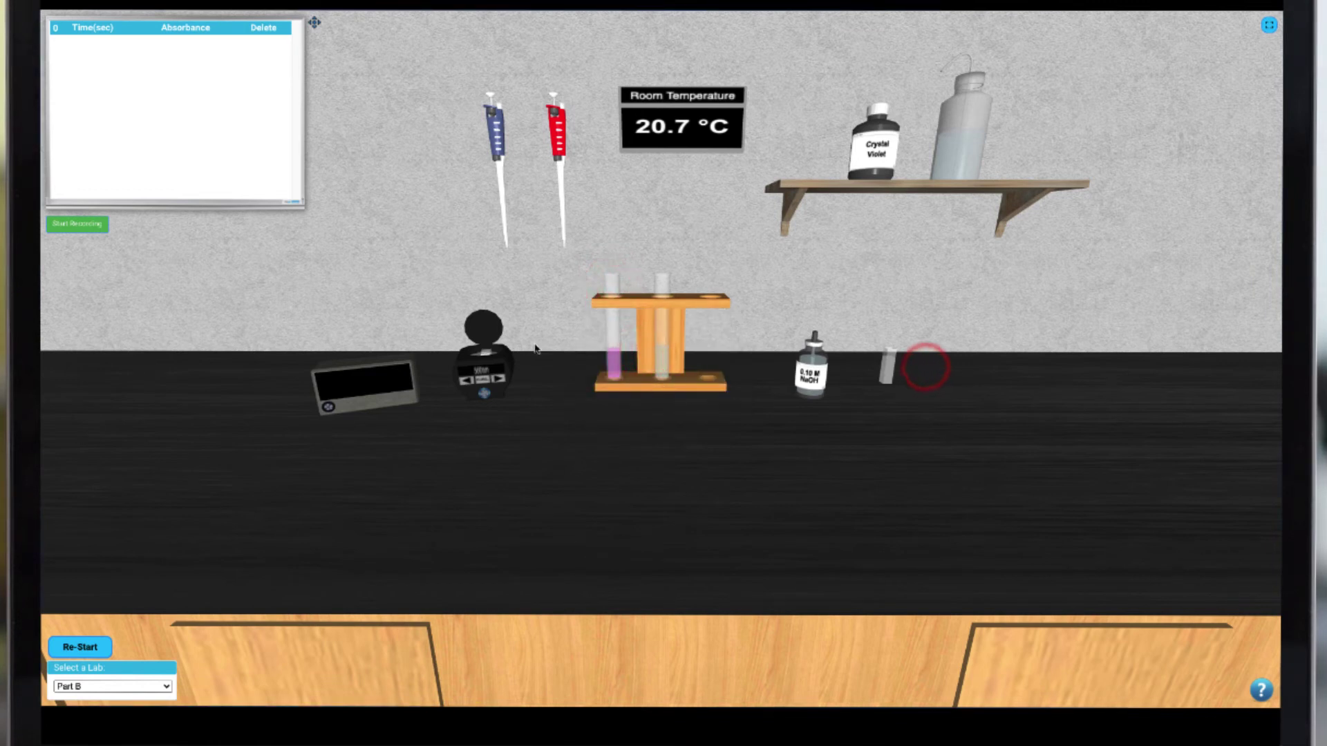
pyautogui.click(489, 326)
pyautogui.click(339, 412)
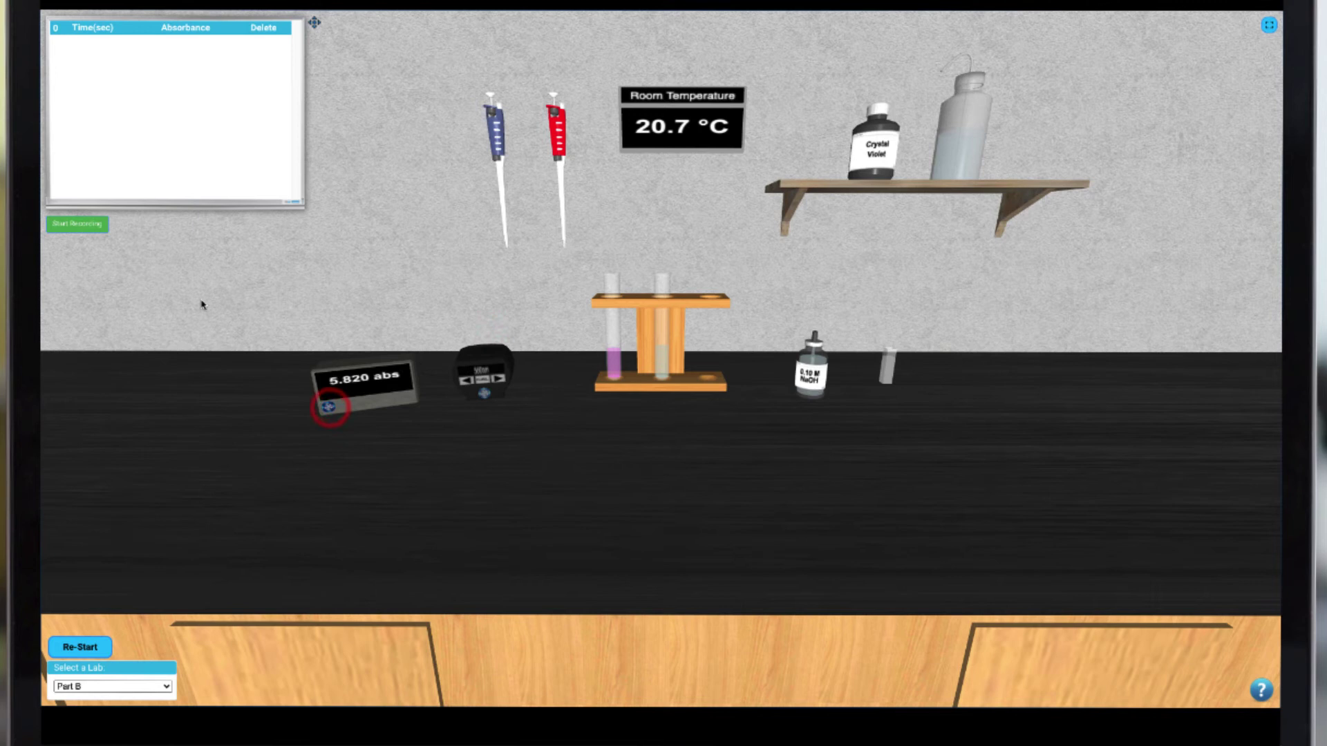
pyautogui.click(94, 226)
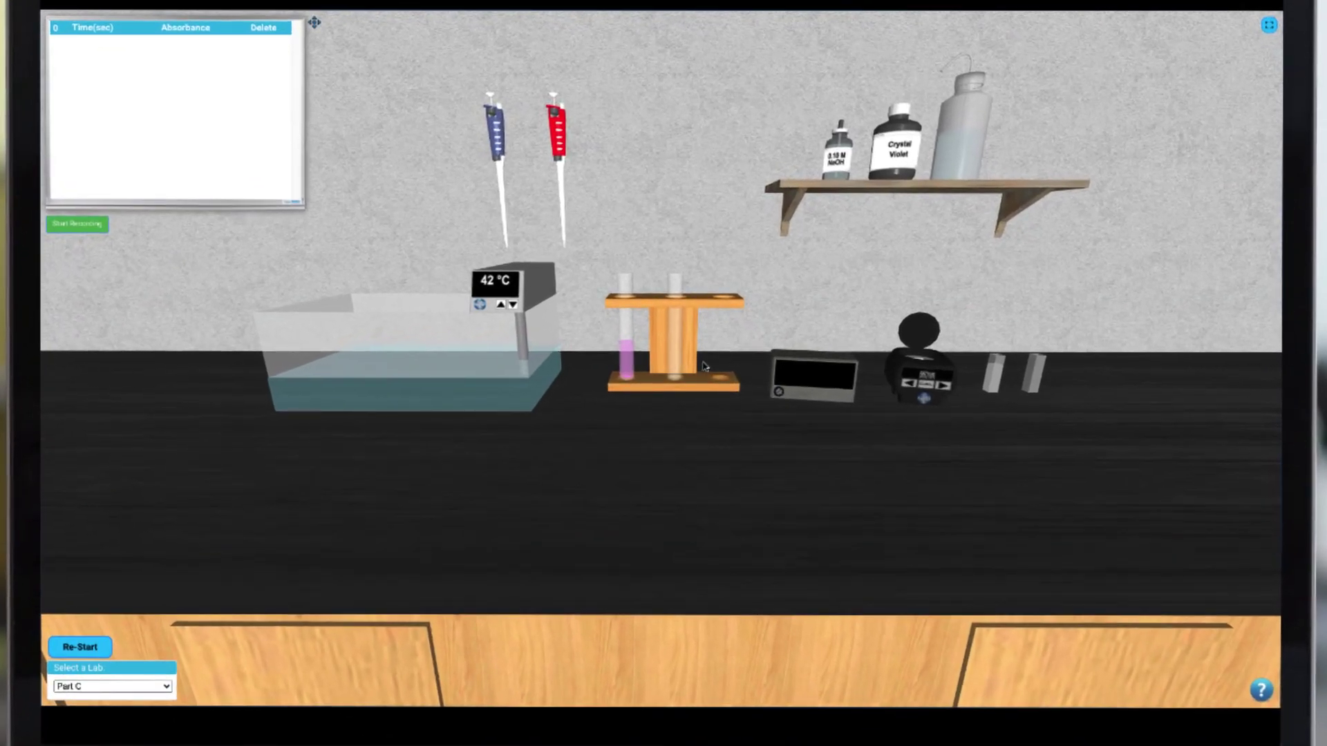
# Set the red pipette volume to 0.5 in Part C
pyautogui.click(558, 161)
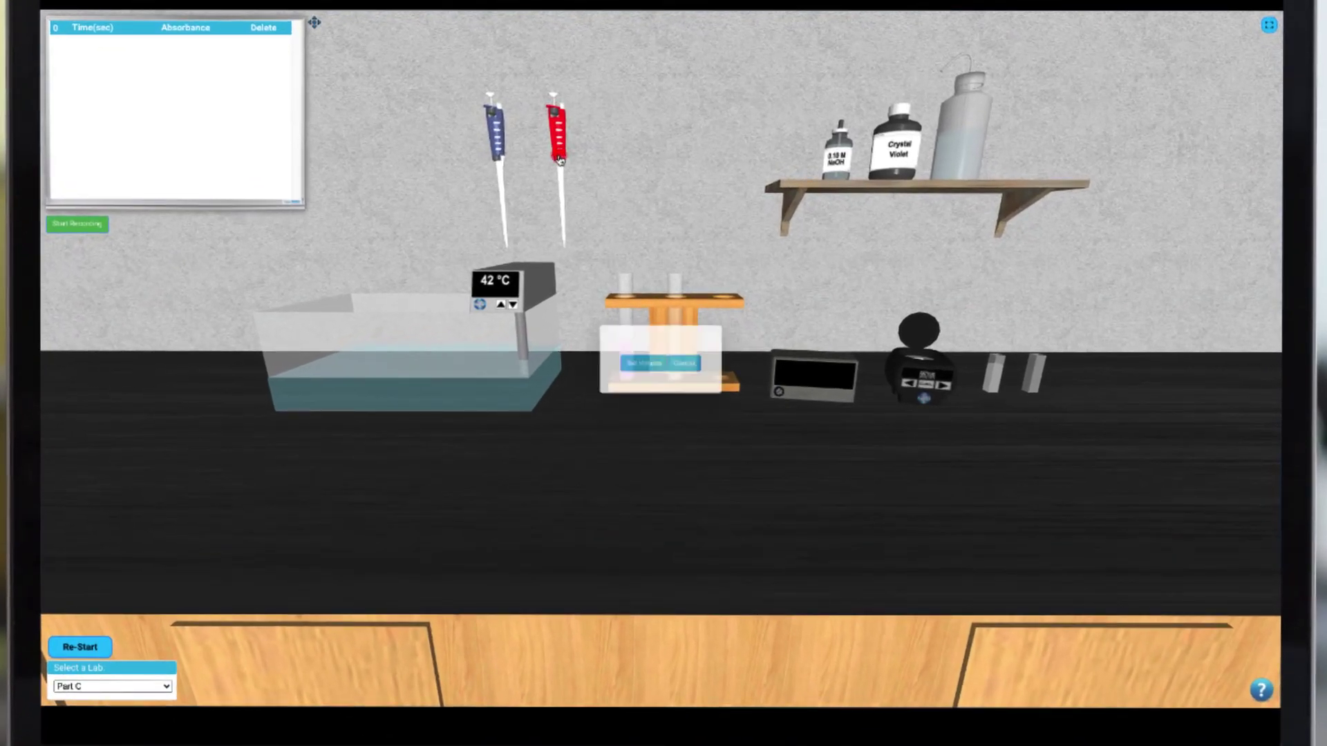
pyautogui.click(649, 365)
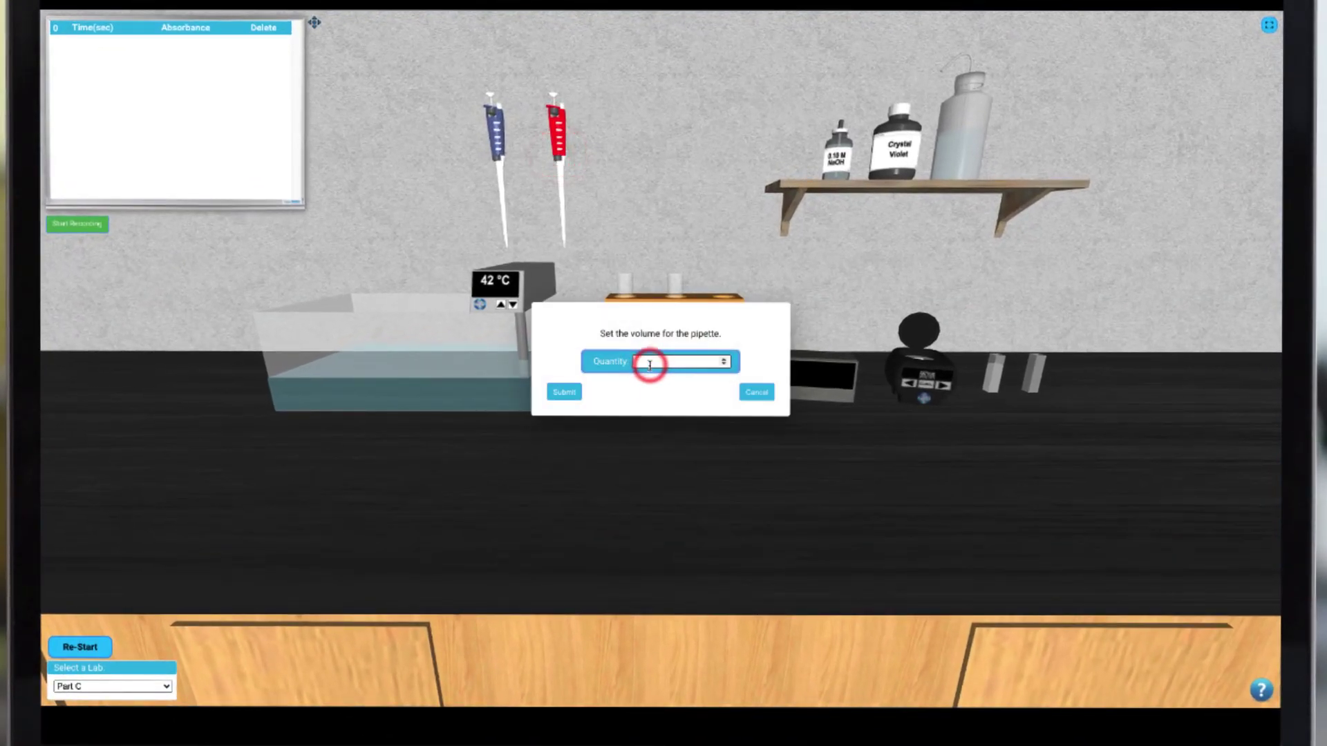
pyautogui.click(650, 364)
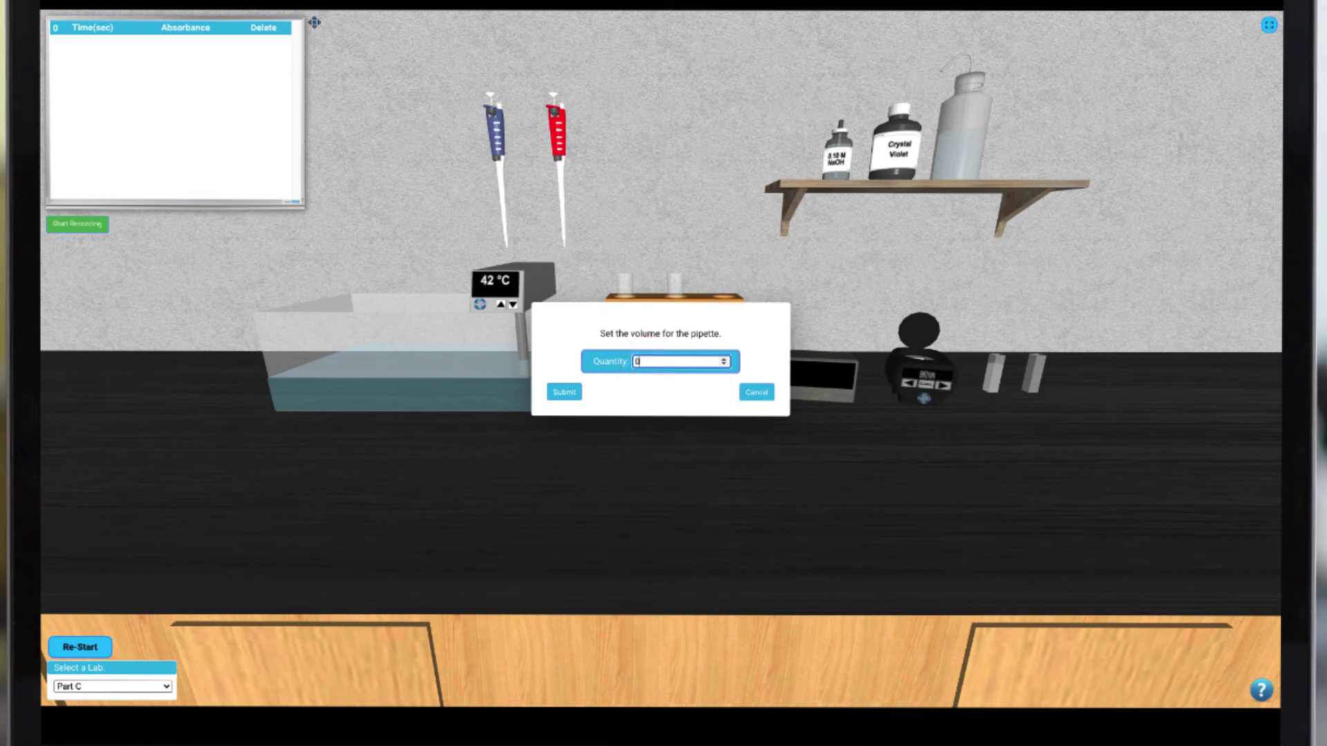
pyautogui.click(572, 392)
# Draw 0.10 M NaOH into the red pipette for test tube two
pyautogui.click(557, 152)
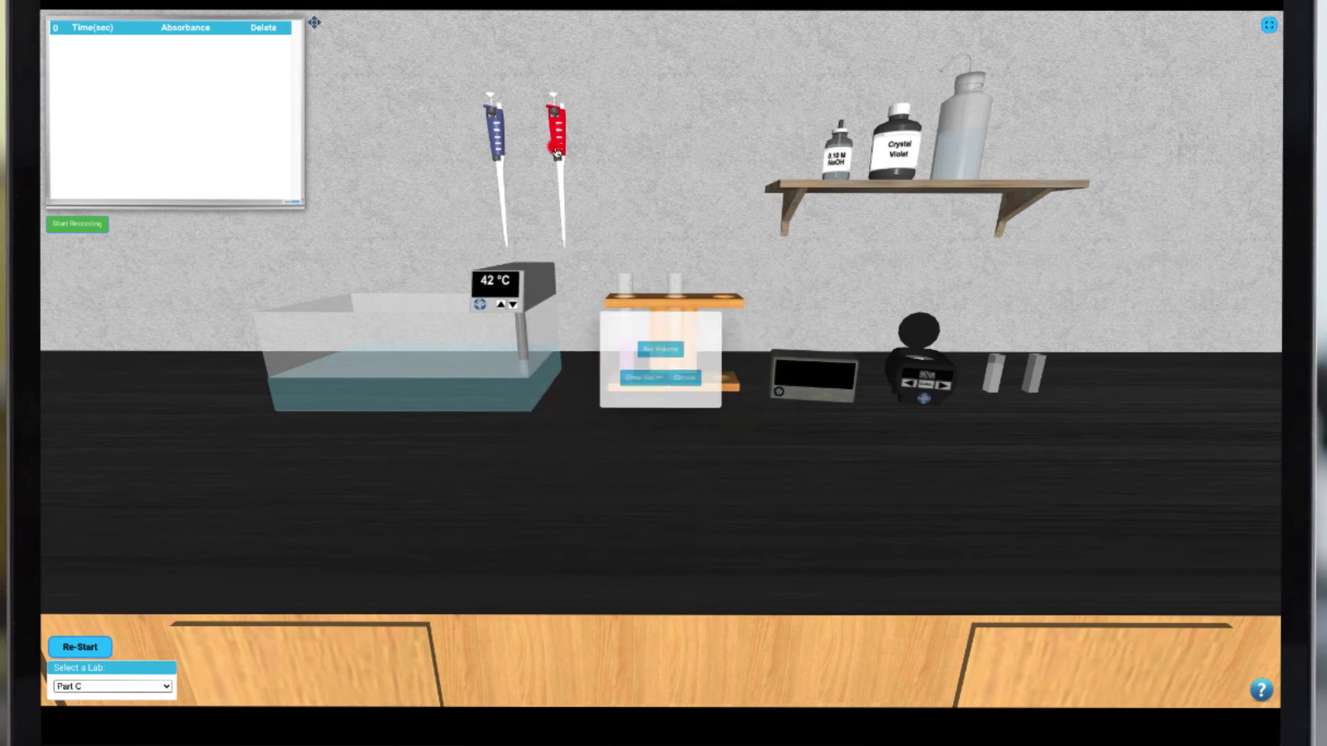
pyautogui.click(645, 378)
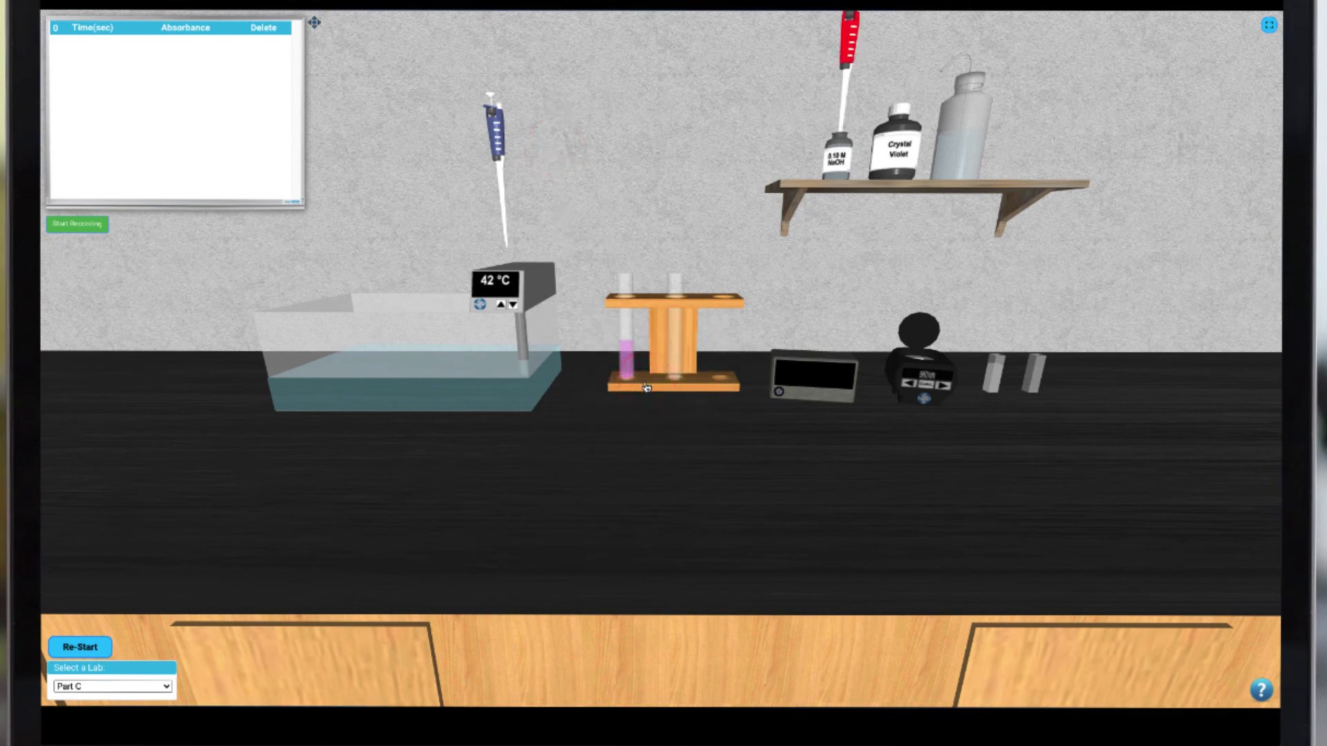
pyautogui.click(556, 153)
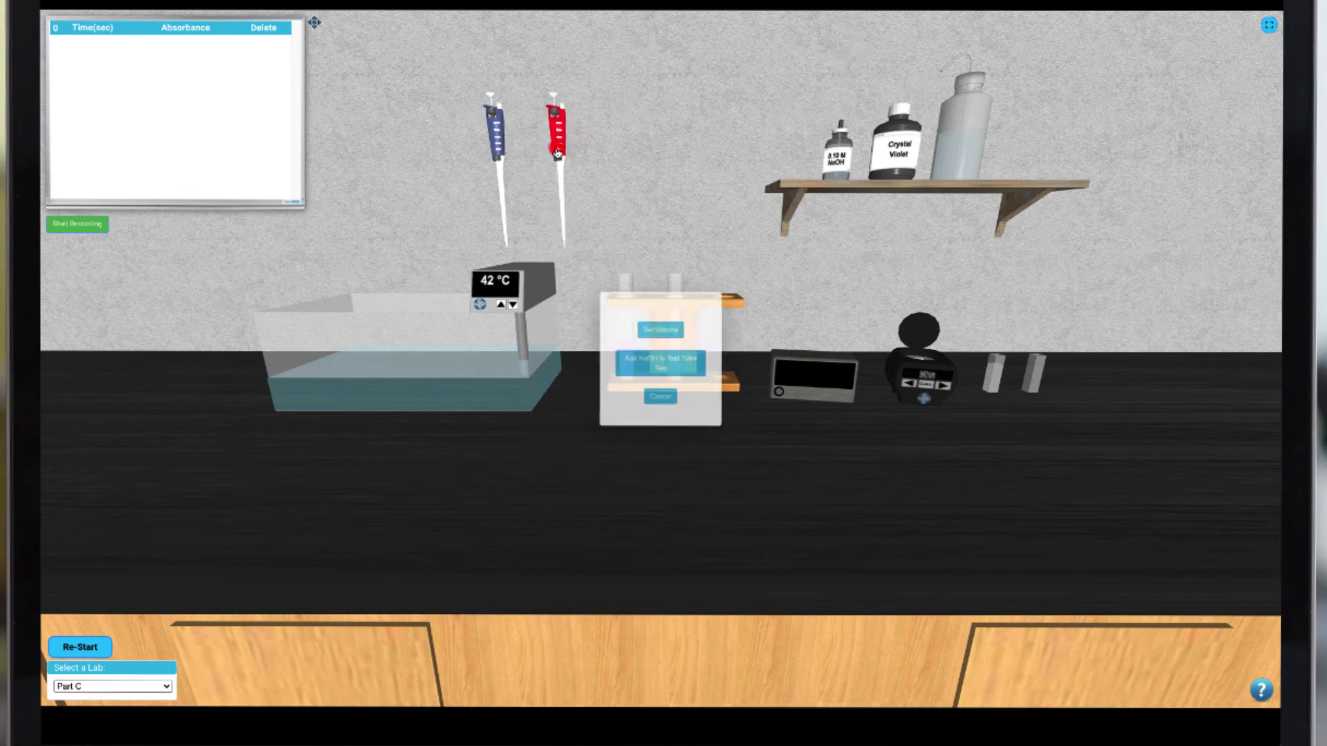
# Add the NaOH to test tube two and move the rack into the 42 °C water bath
pyautogui.click(643, 362)
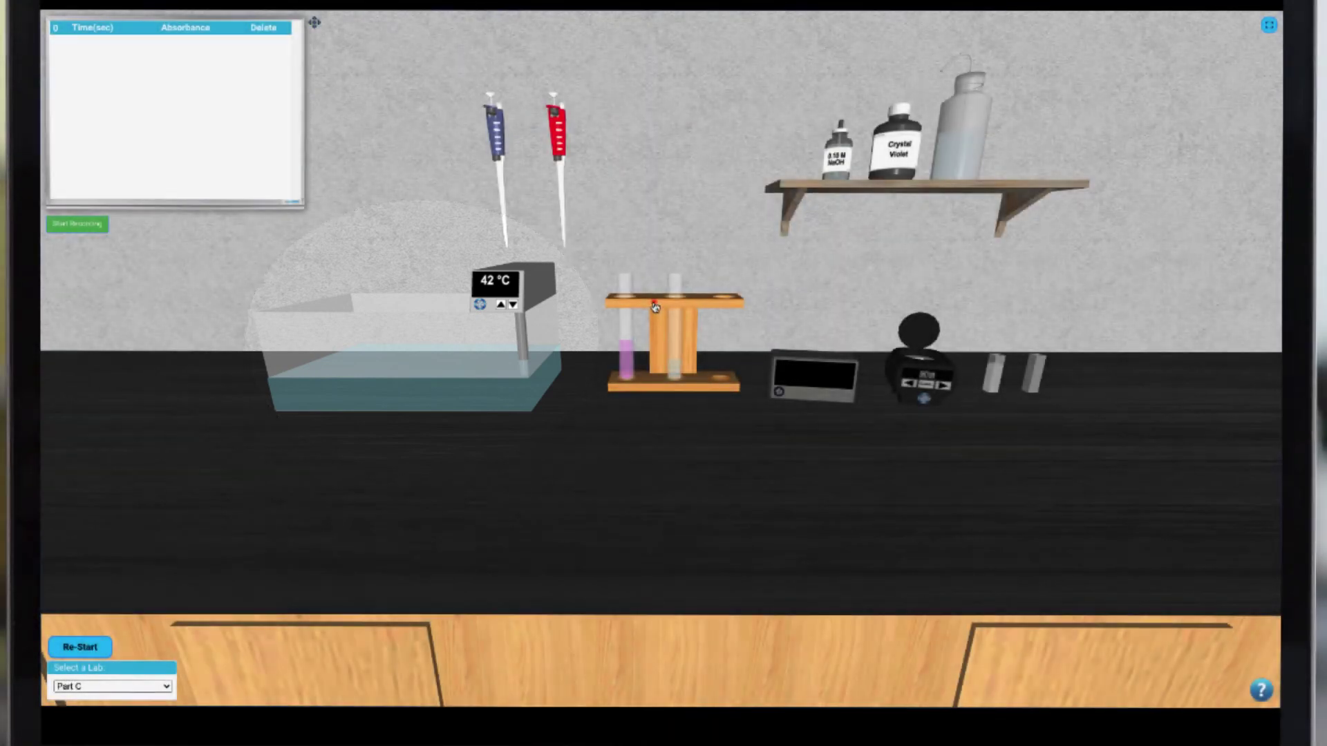
pyautogui.click(653, 301)
pyautogui.click(658, 349)
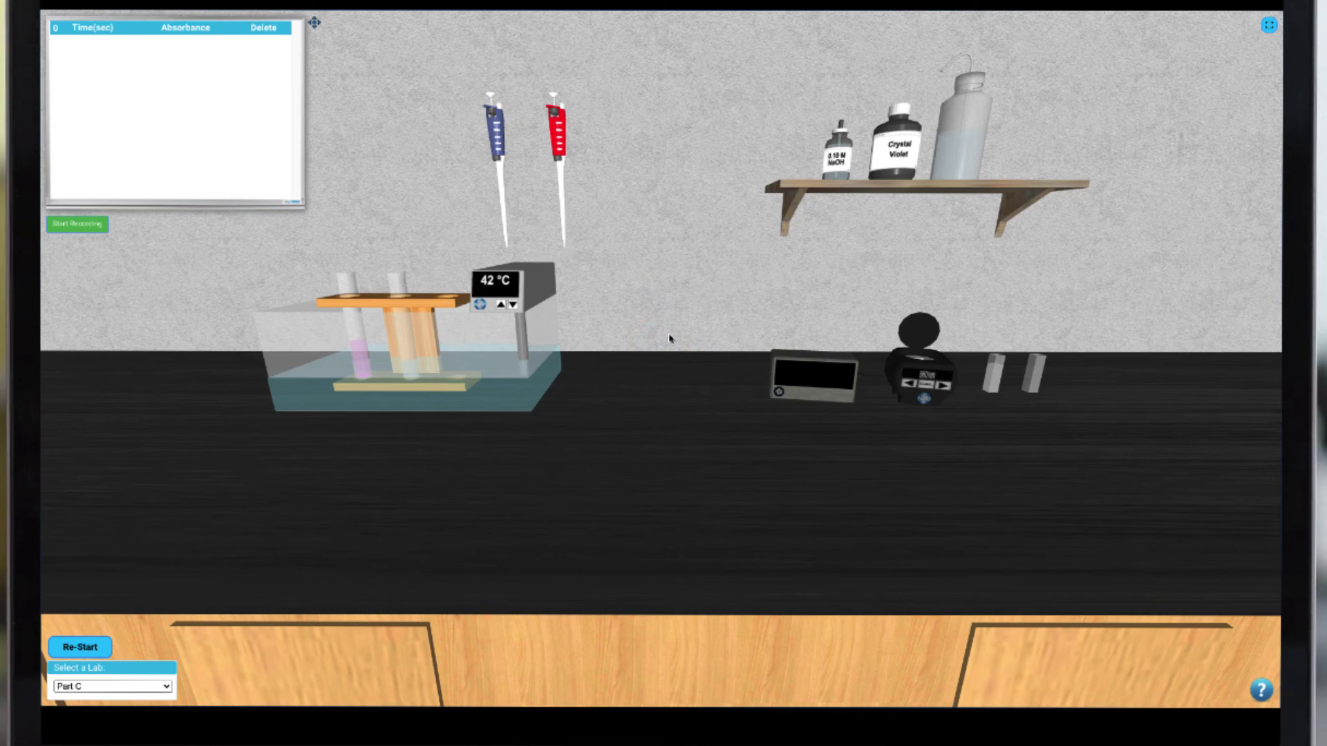
# Pipette the NaOH from test tube two into test tube one in the water bath
pyautogui.click(563, 153)
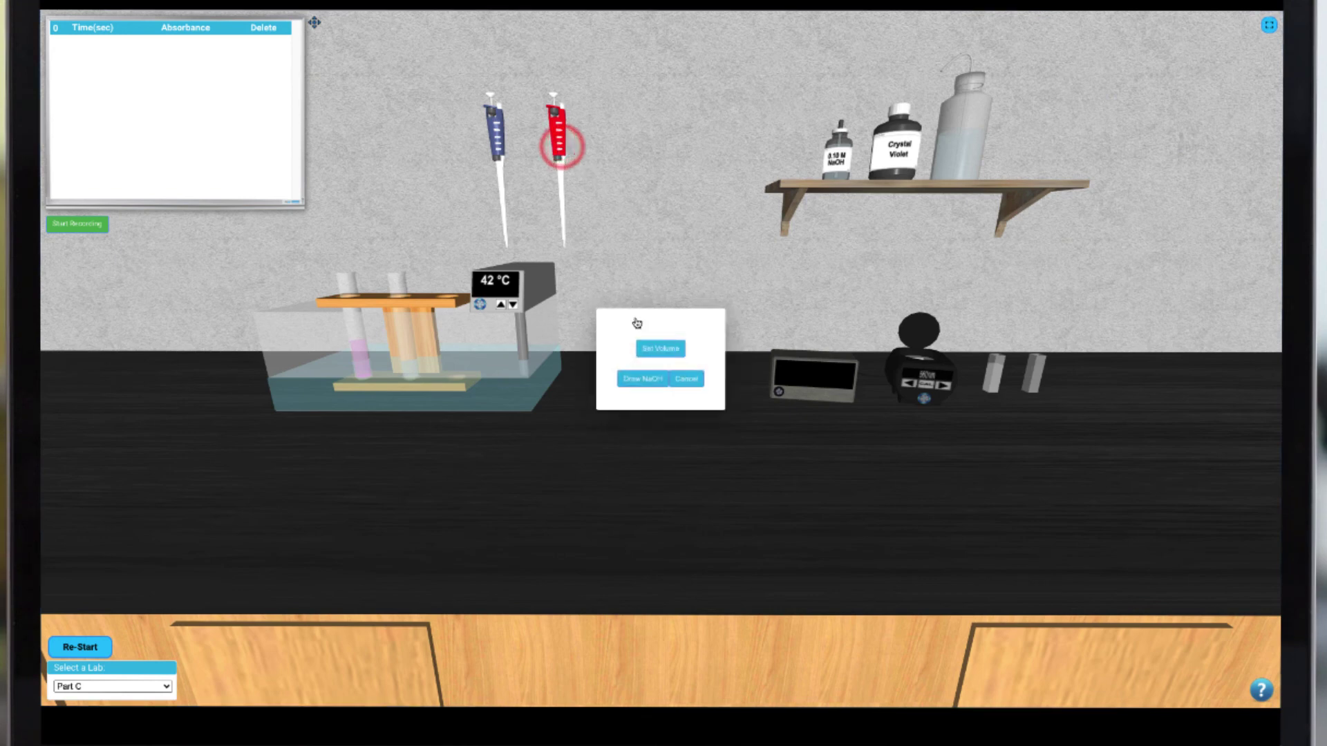
pyautogui.click(647, 379)
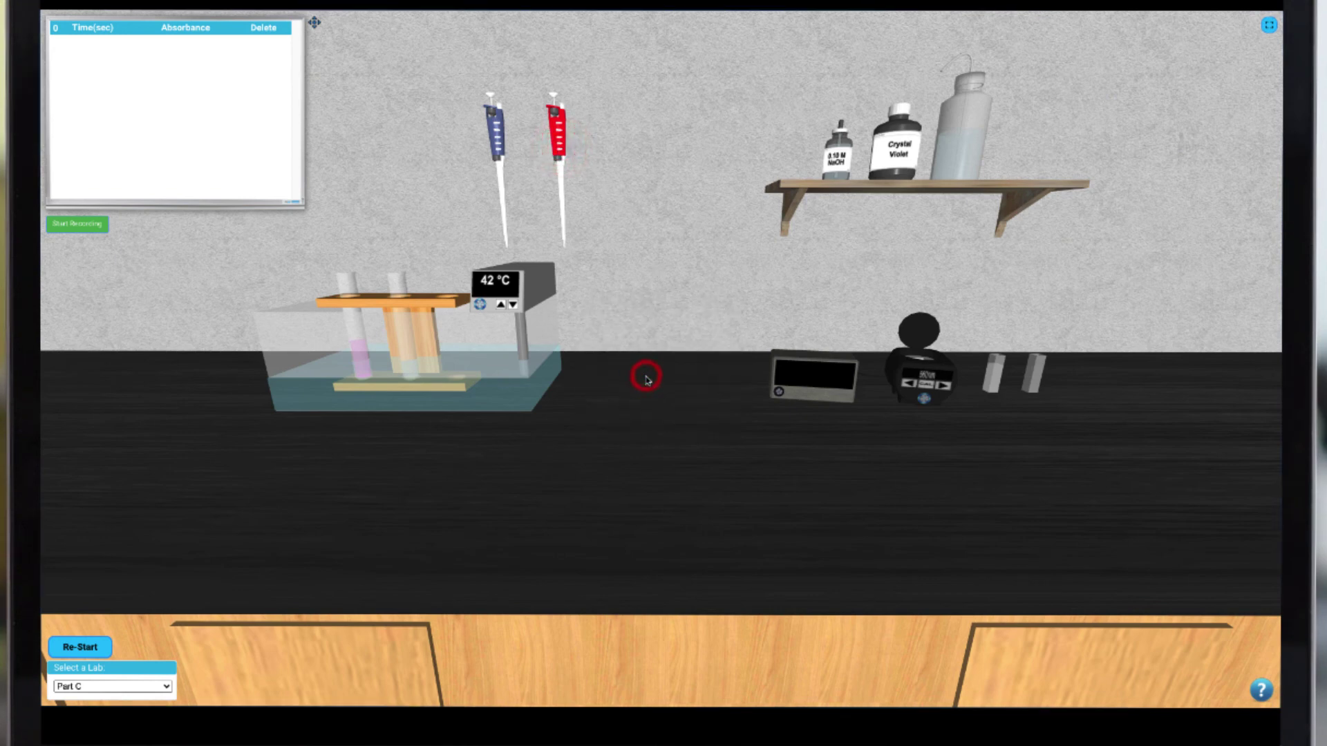
pyautogui.click(560, 146)
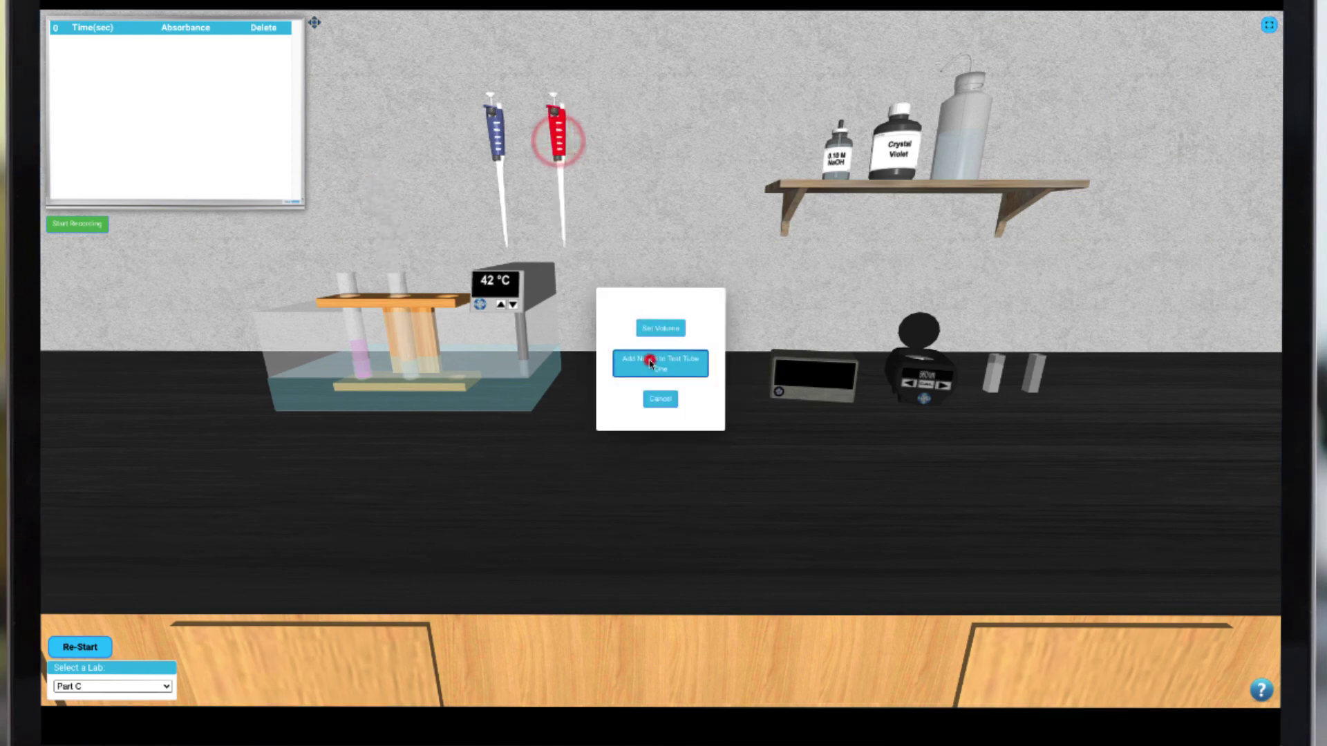
pyautogui.click(650, 362)
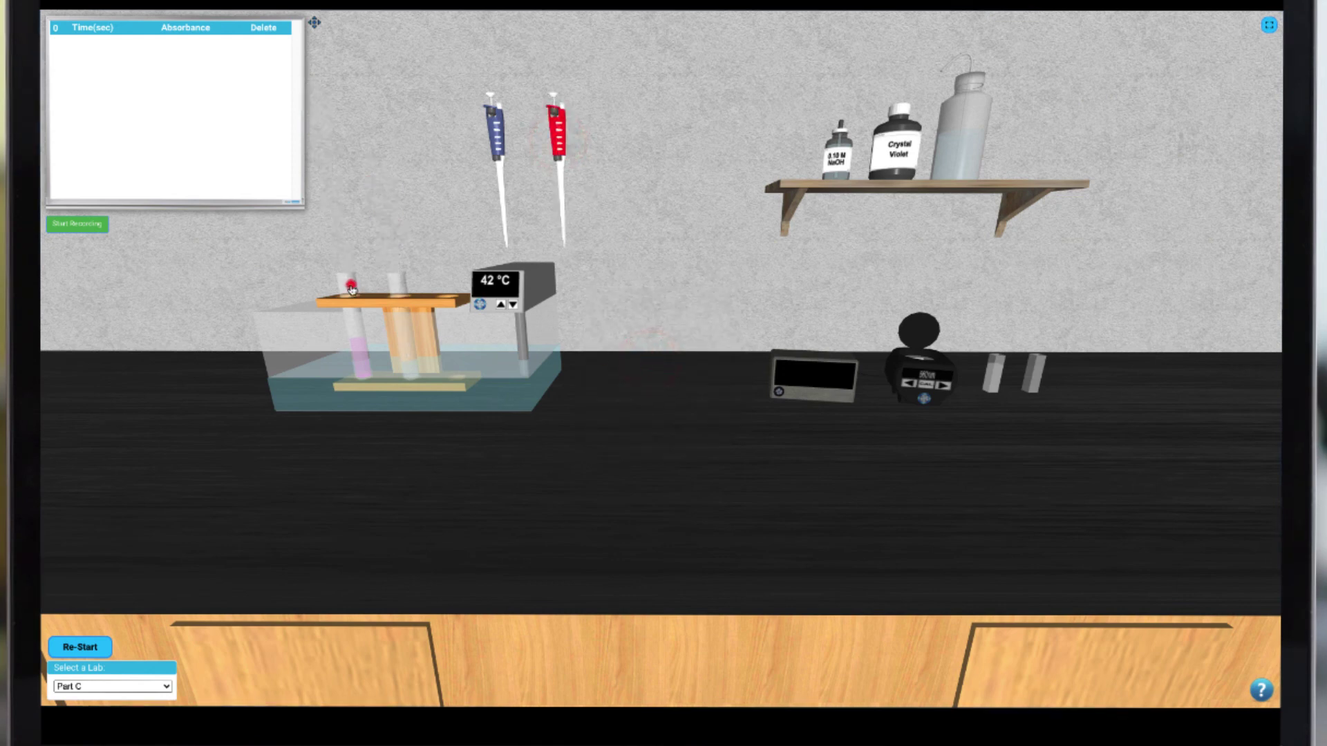
# Shake test tube one to mix, then transfer the solution into a cuvette
pyautogui.click(646, 335)
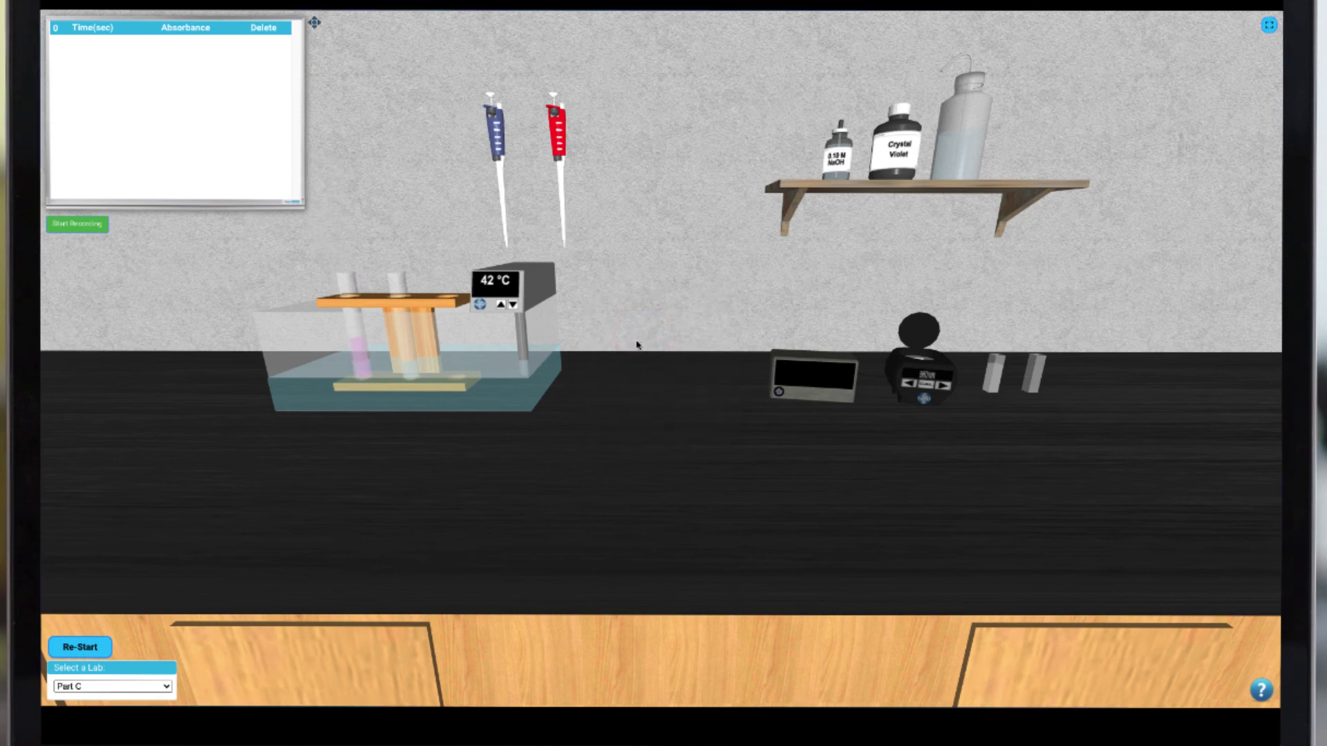
pyautogui.click(348, 289)
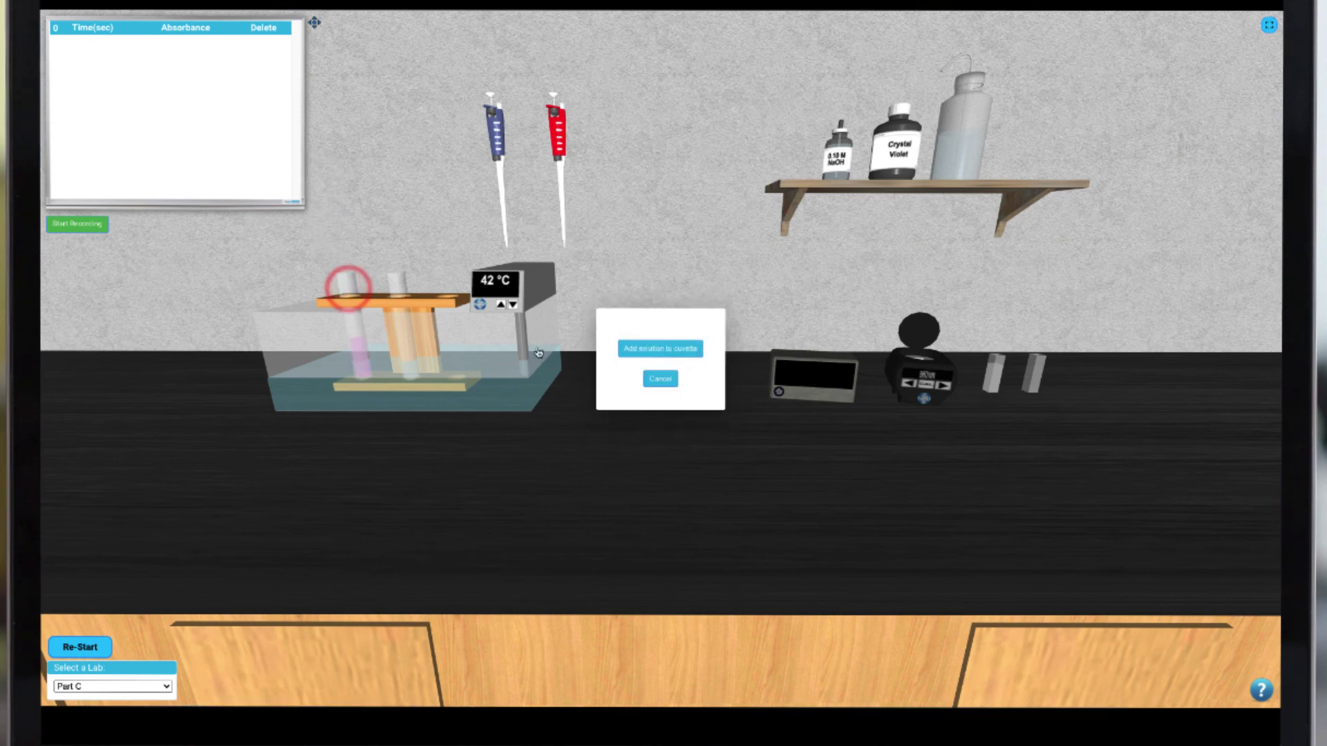
pyautogui.click(638, 349)
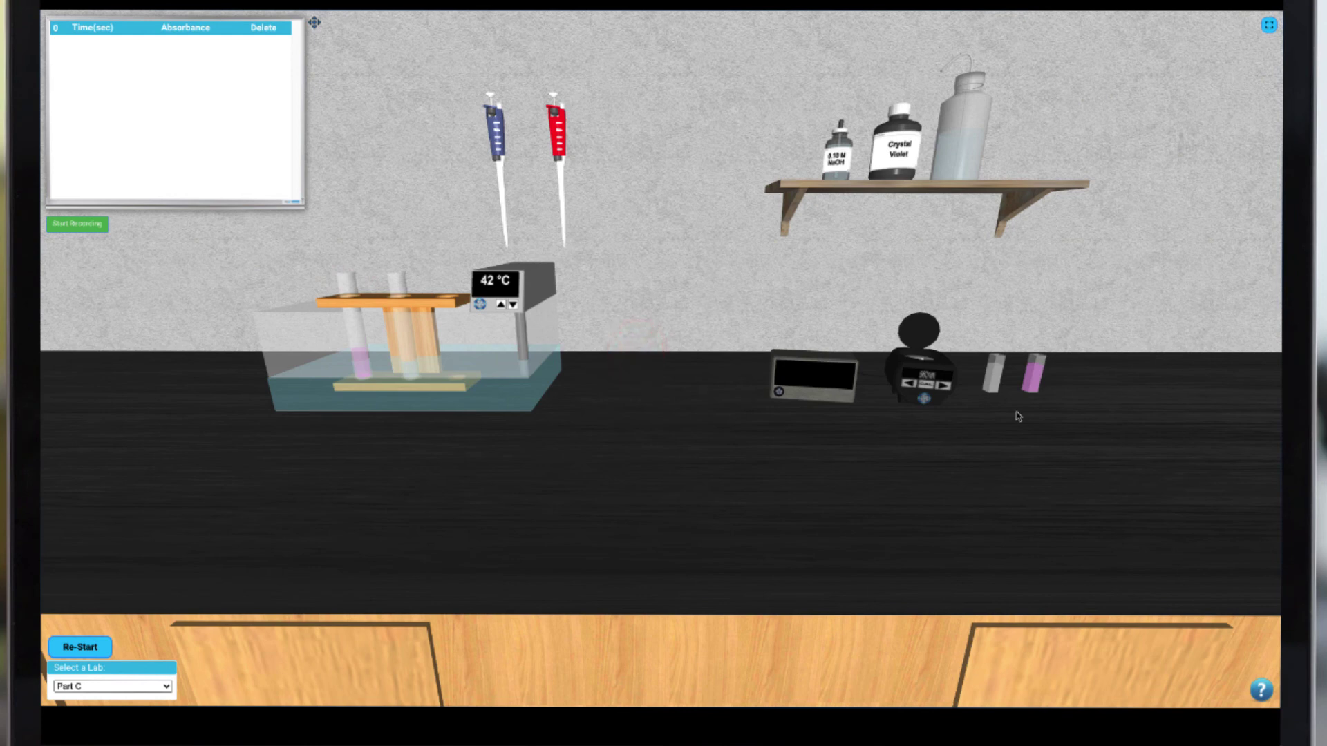
# Load the Part C cuvette into the spectrophotometer, switch the meter on, and start recording absorbance
pyautogui.click(1035, 379)
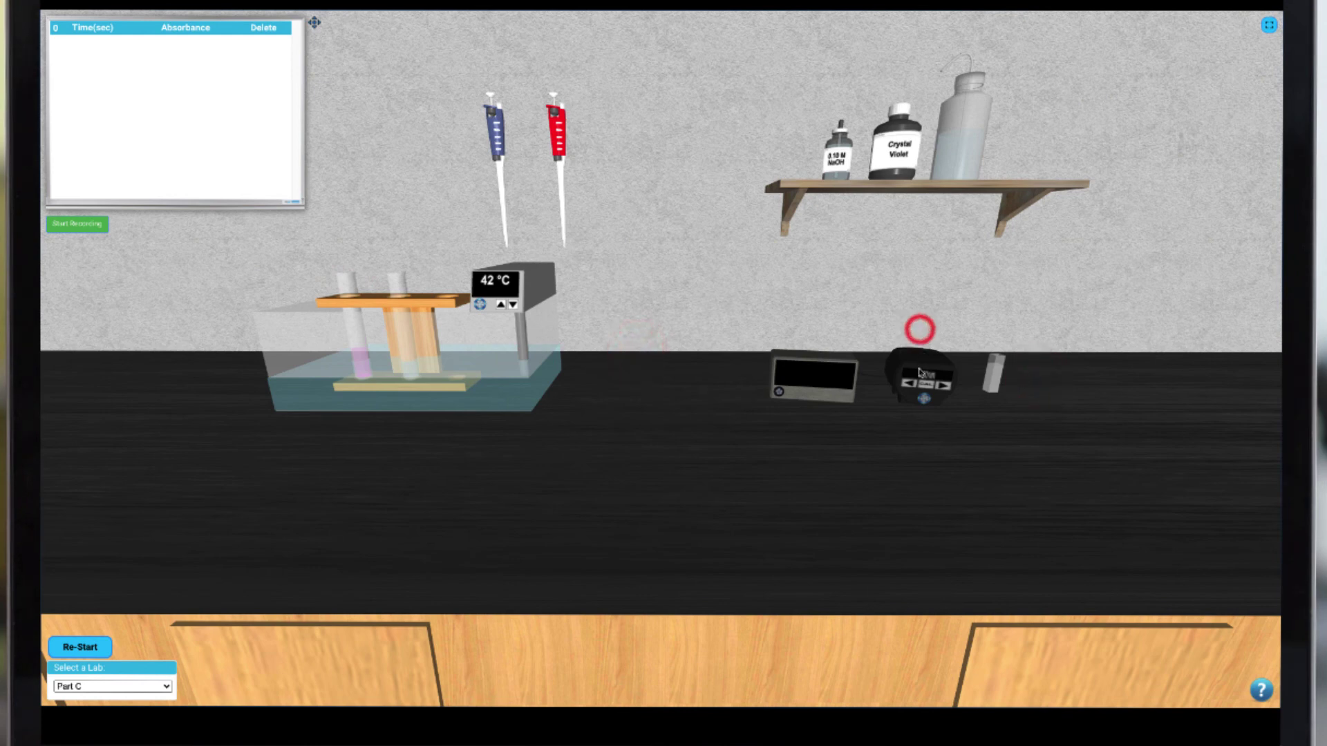
pyautogui.click(779, 392)
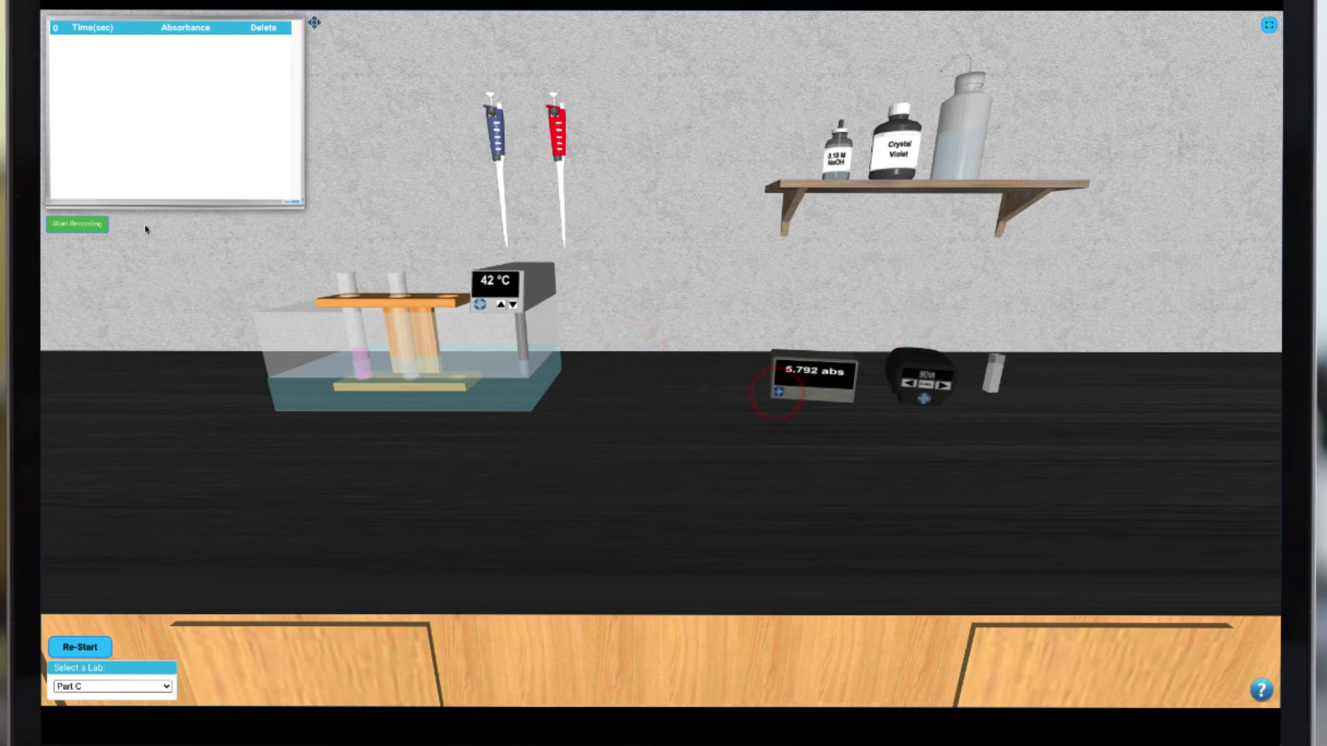
pyautogui.click(100, 226)
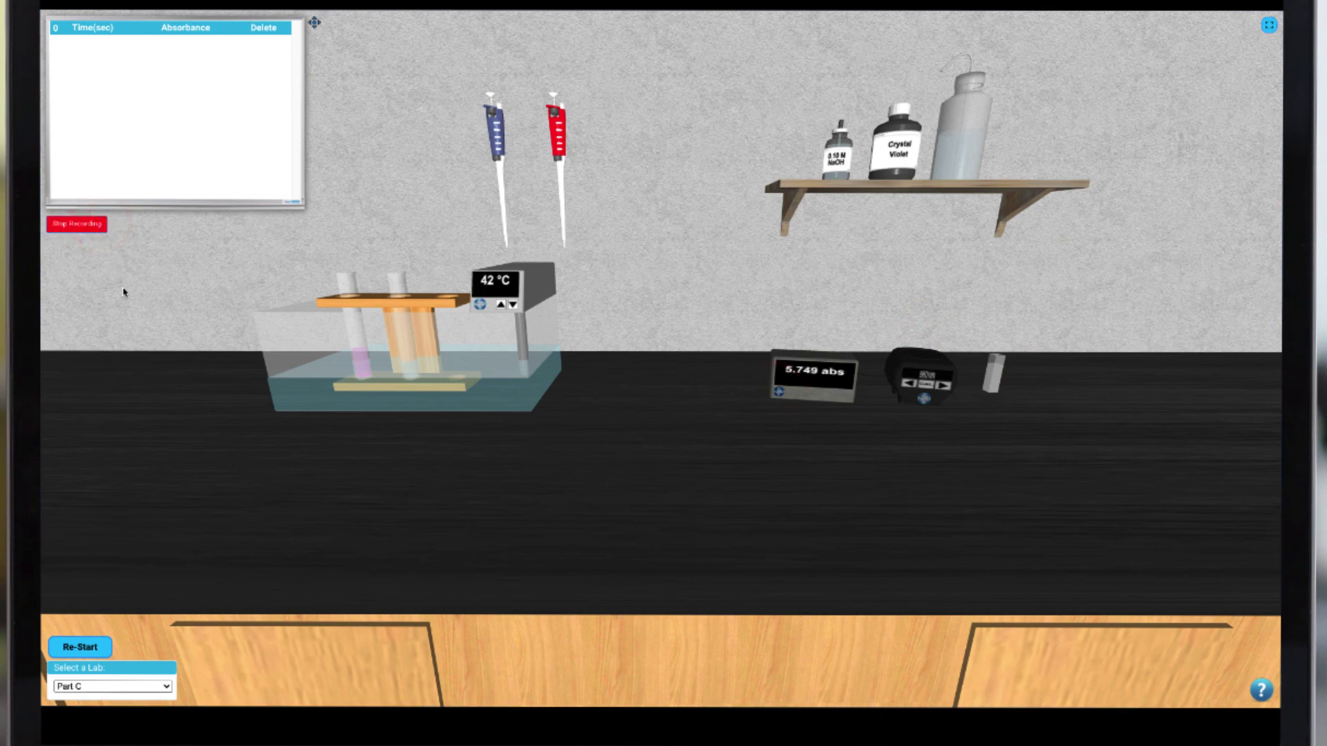